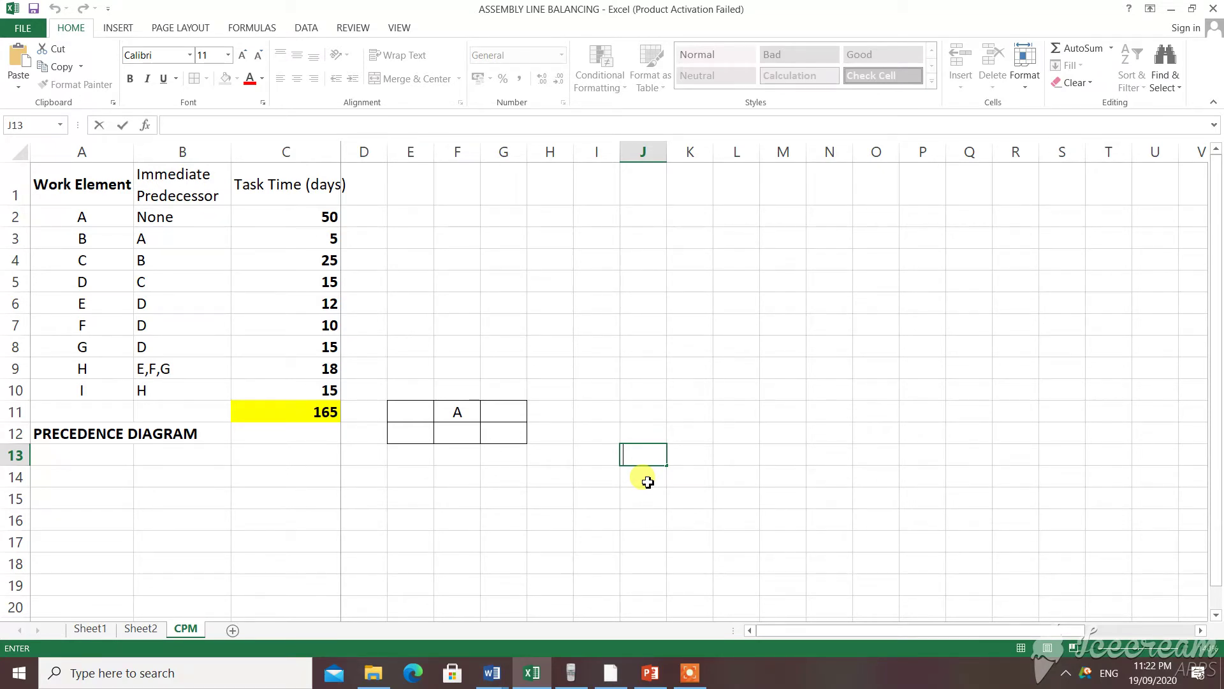
# - Review the work elements A to I listed in the Work Element column
pyautogui.click(483, 426)
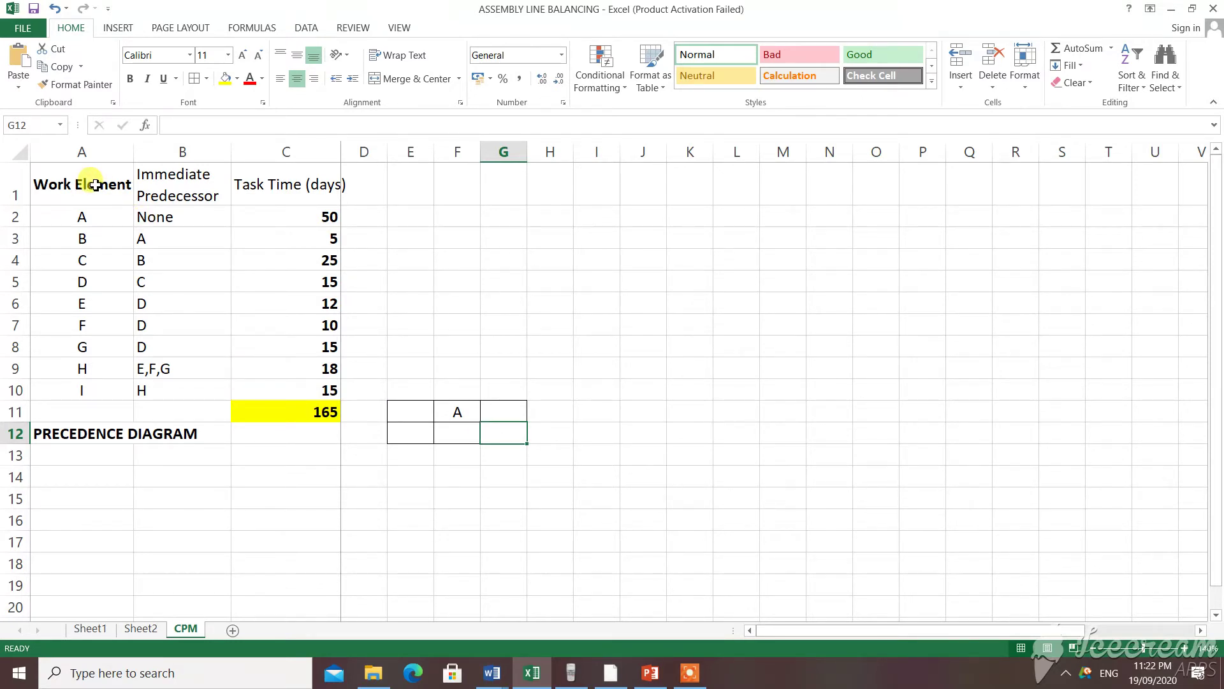
pyautogui.click(98, 217)
pyautogui.click(82, 389)
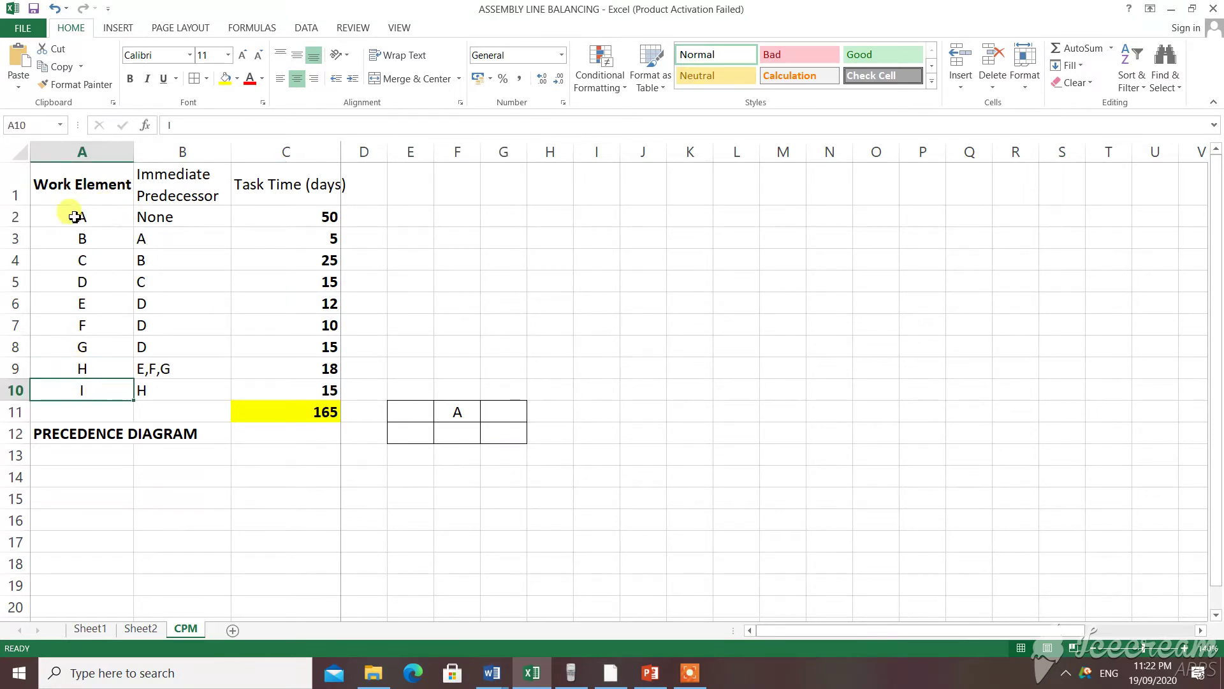
pyautogui.click(74, 238)
pyautogui.click(98, 214)
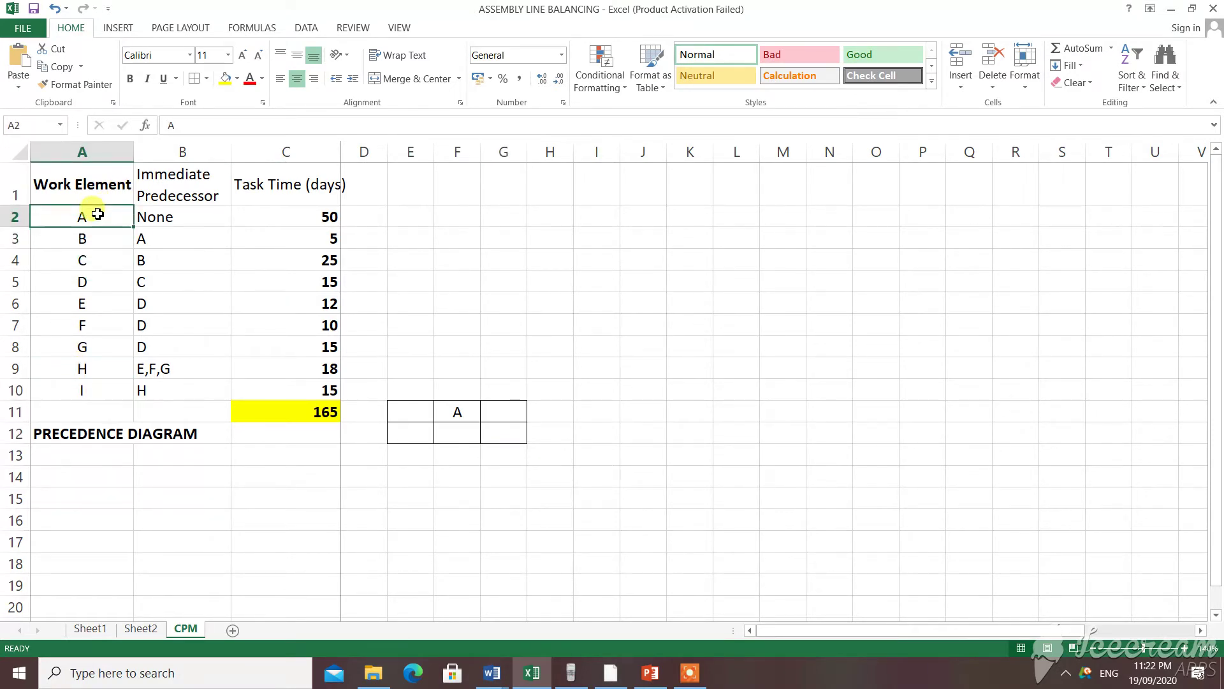
pyautogui.click(89, 238)
pyautogui.click(90, 261)
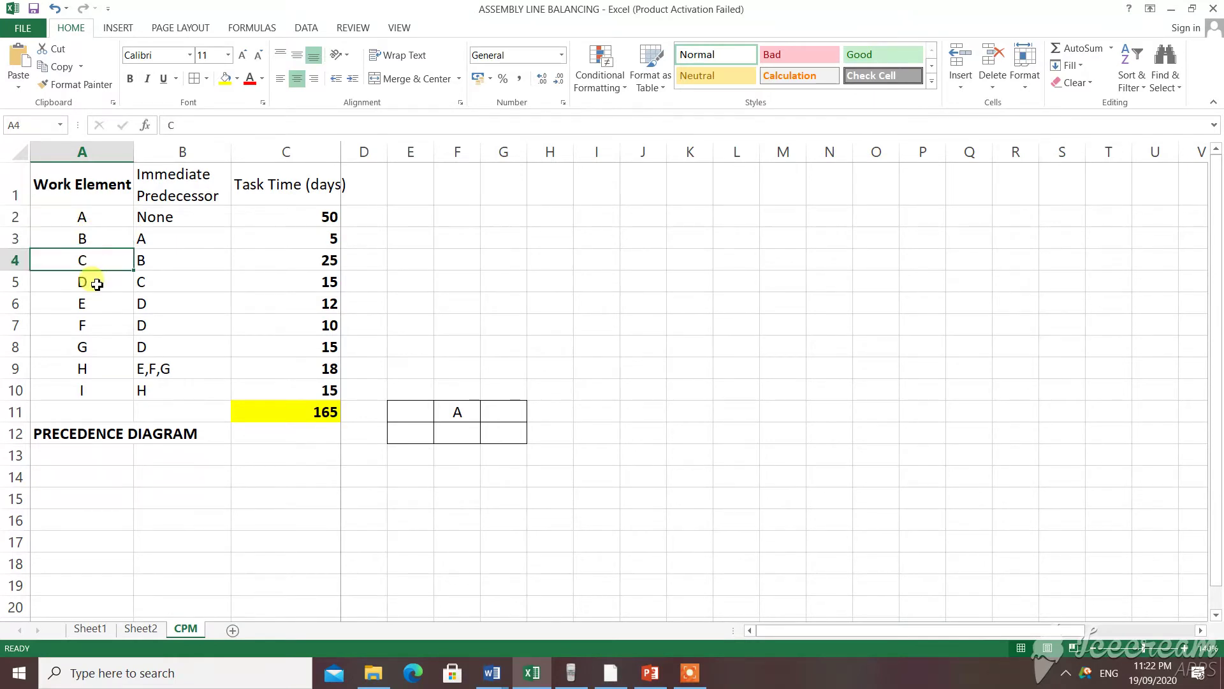
pyautogui.click(96, 284)
pyautogui.click(93, 298)
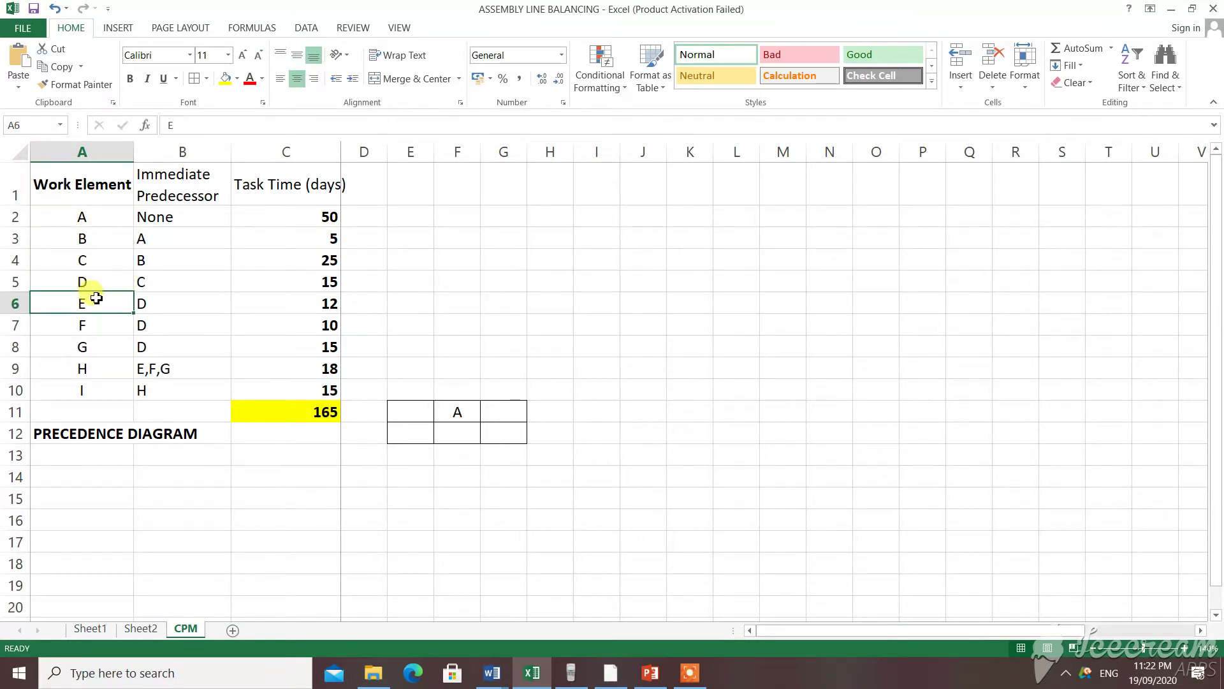
# - Examine the immediate predecessors of the work elements, especially those of B, C, H and I
pyautogui.click(161, 203)
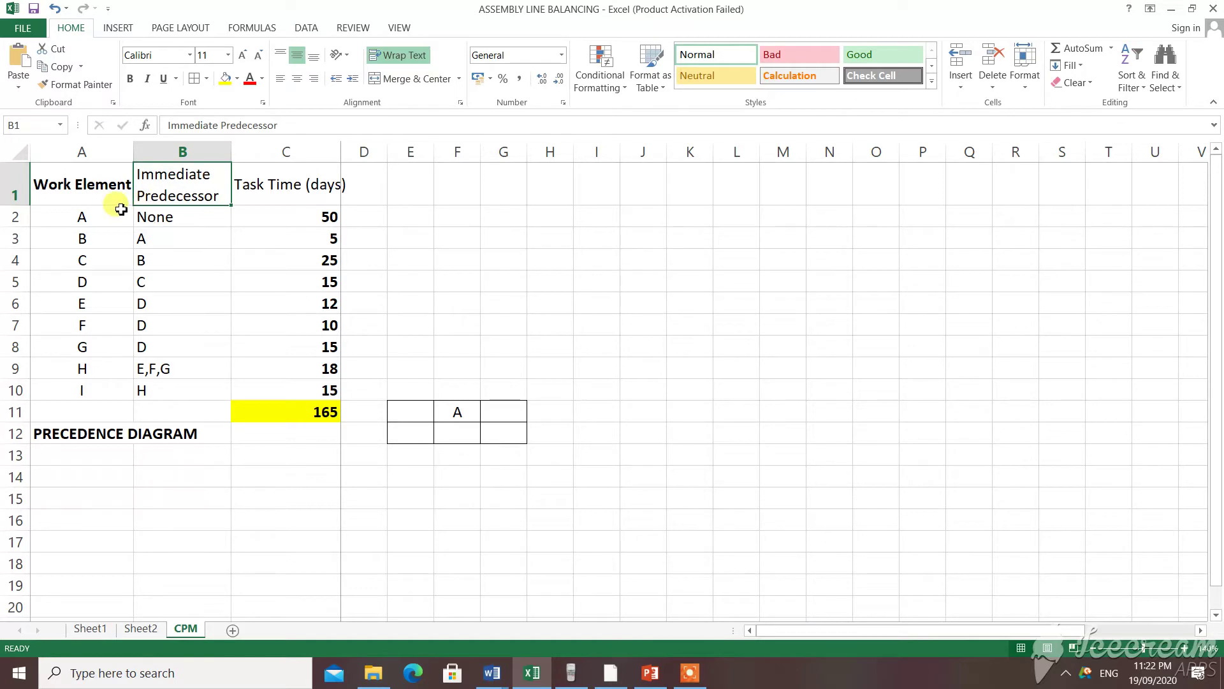
pyautogui.click(113, 236)
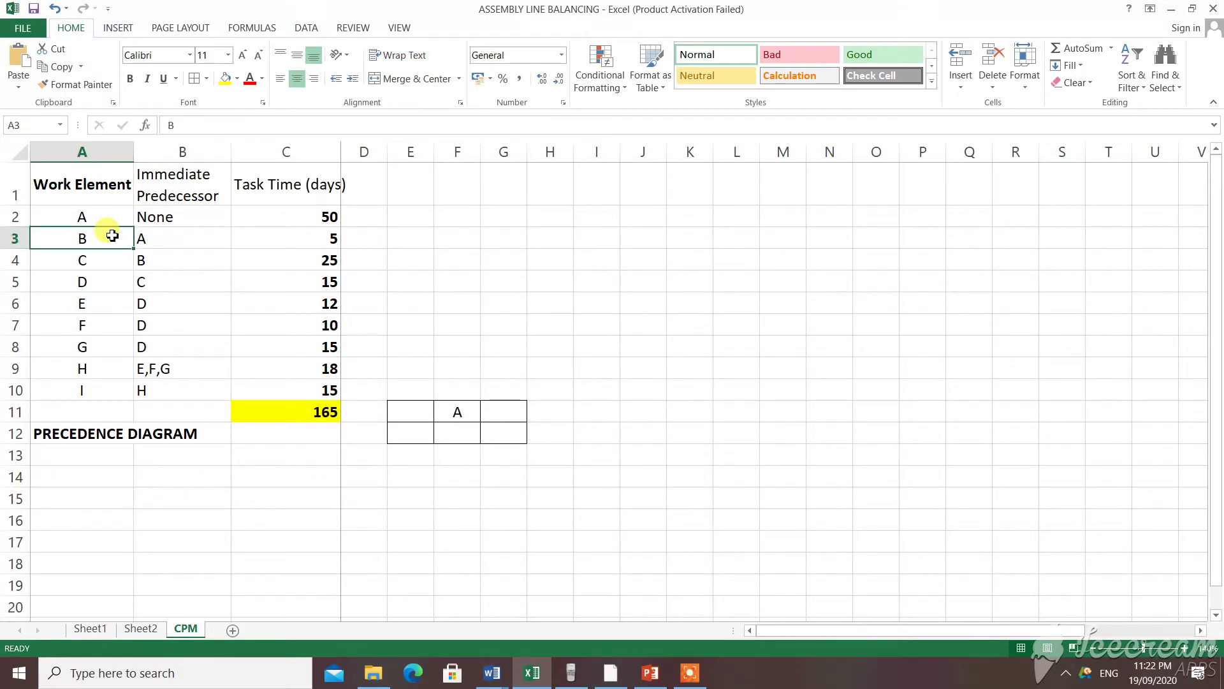
pyautogui.click(162, 235)
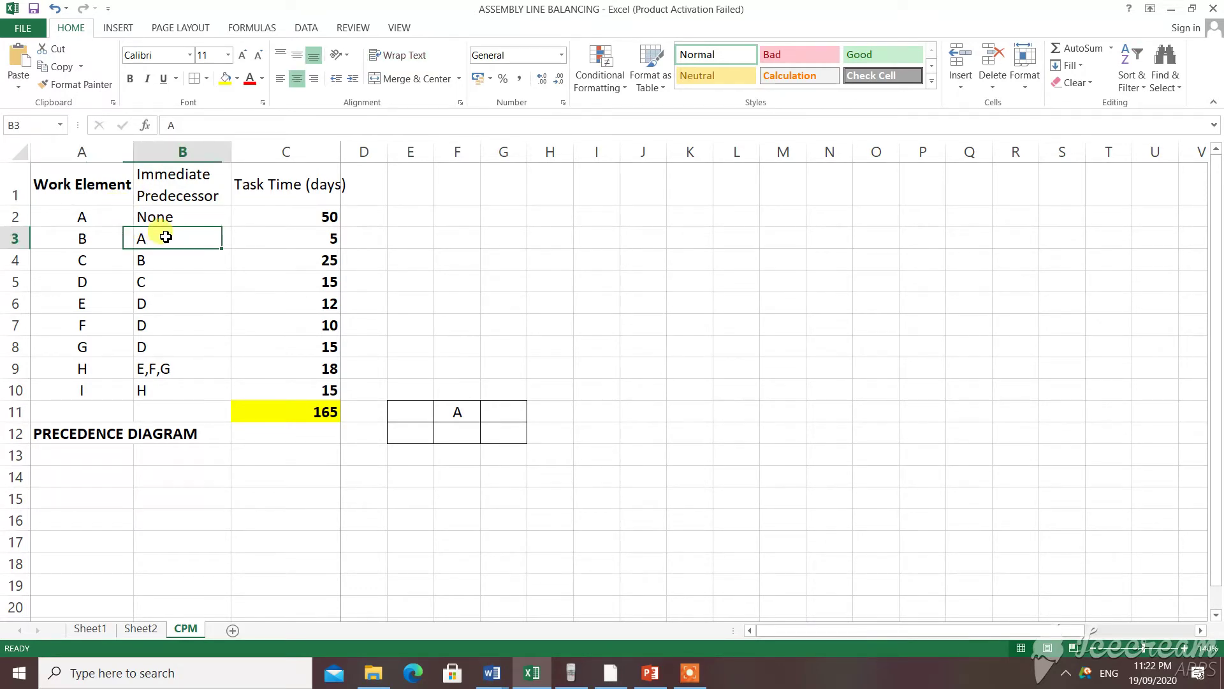
pyautogui.click(94, 254)
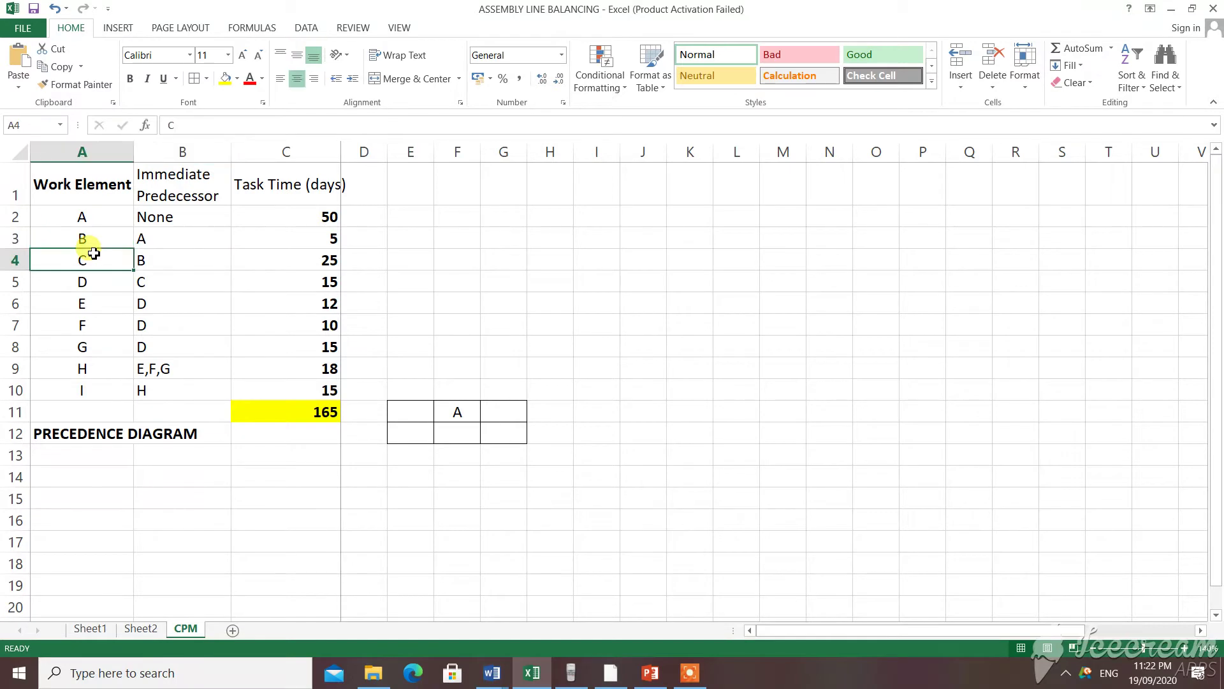
pyautogui.click(163, 255)
pyautogui.click(164, 367)
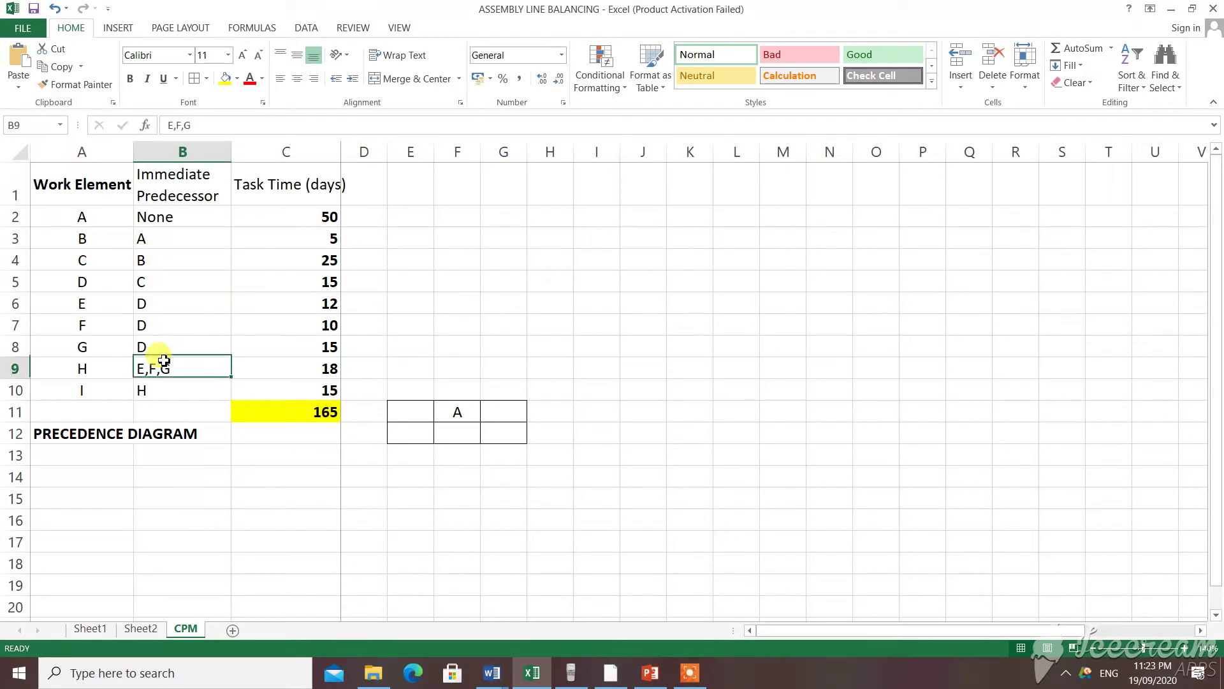
pyautogui.click(58, 369)
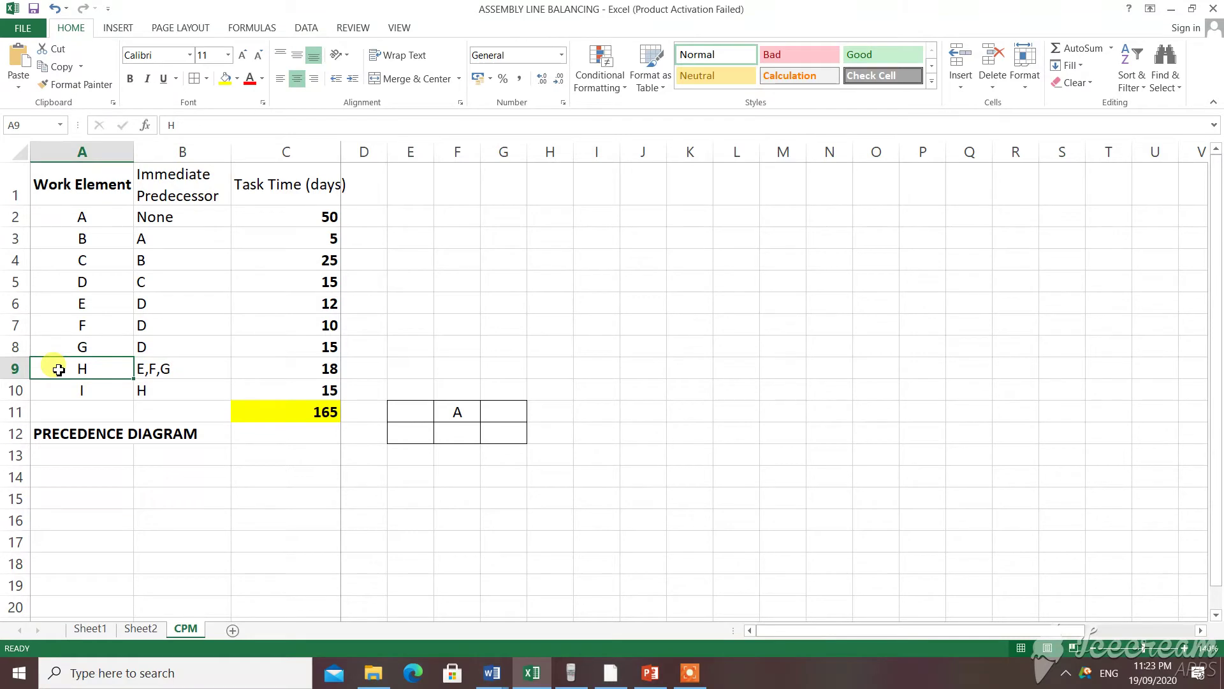
pyautogui.click(179, 366)
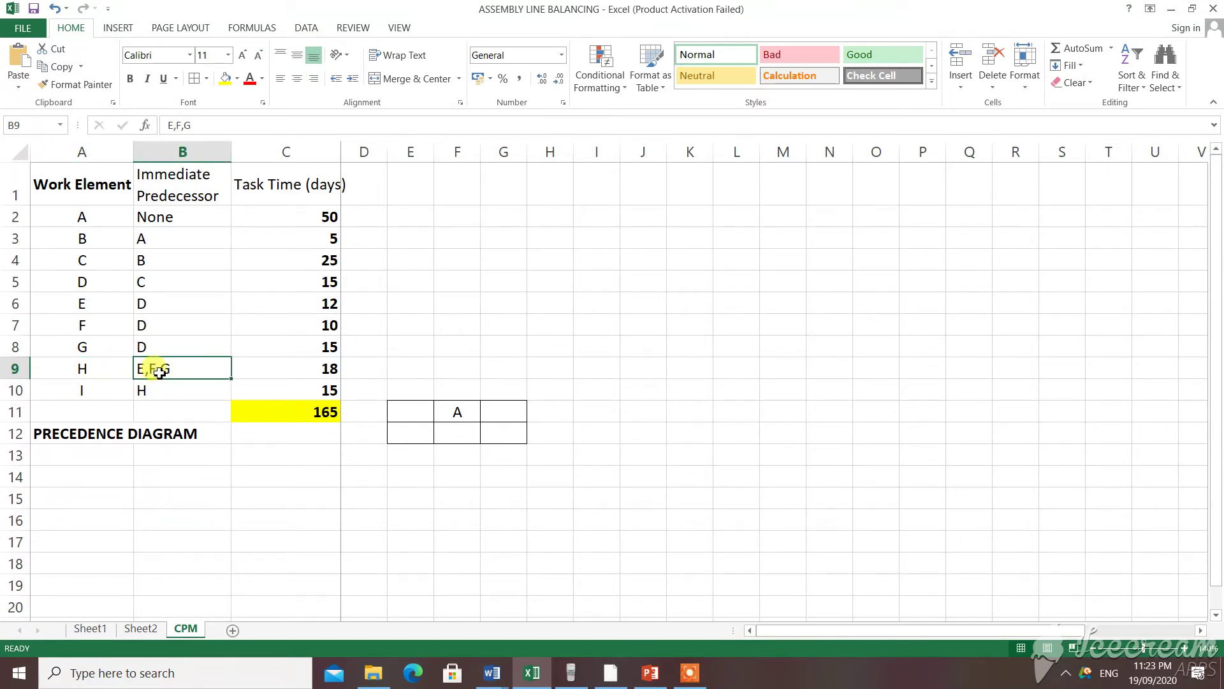
pyautogui.moveTo(158, 370); pyautogui.dragTo(178, 384)
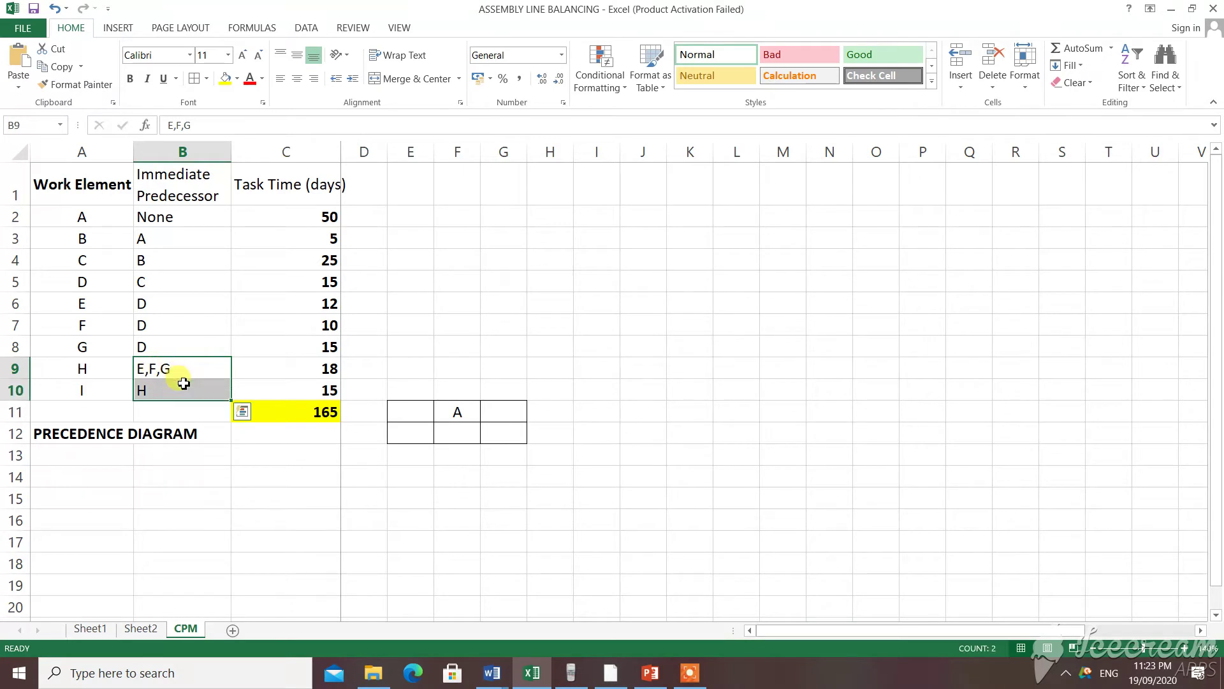
pyautogui.click(164, 375)
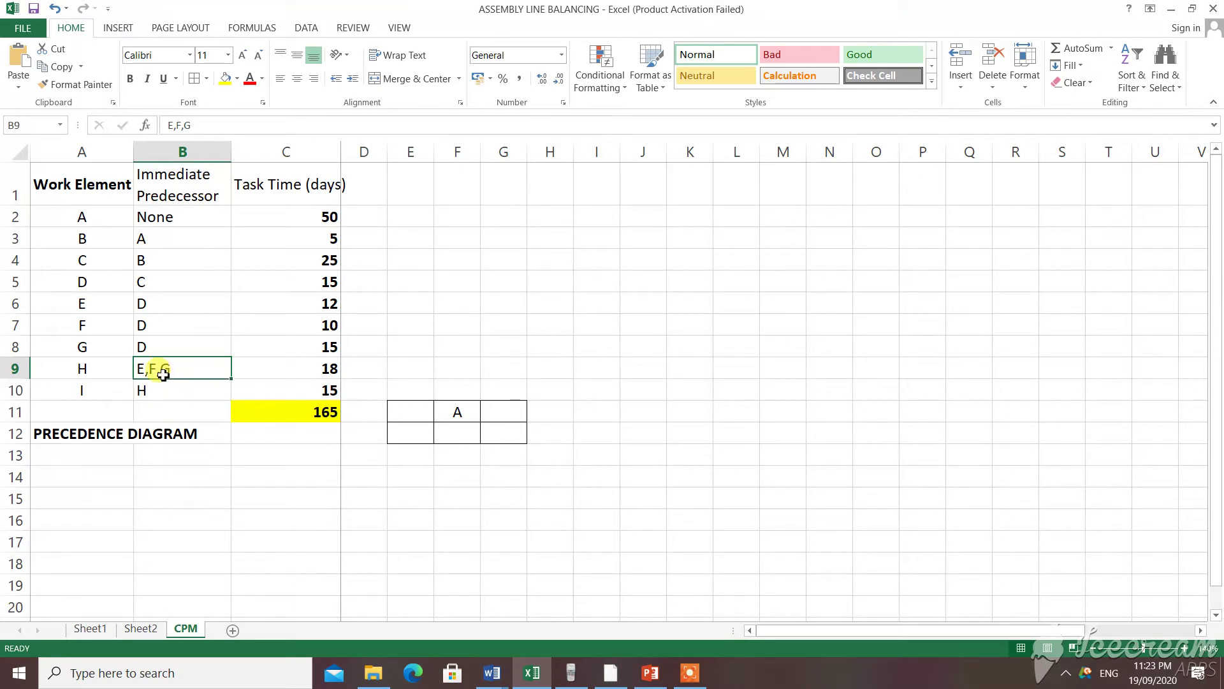
pyautogui.click(99, 357)
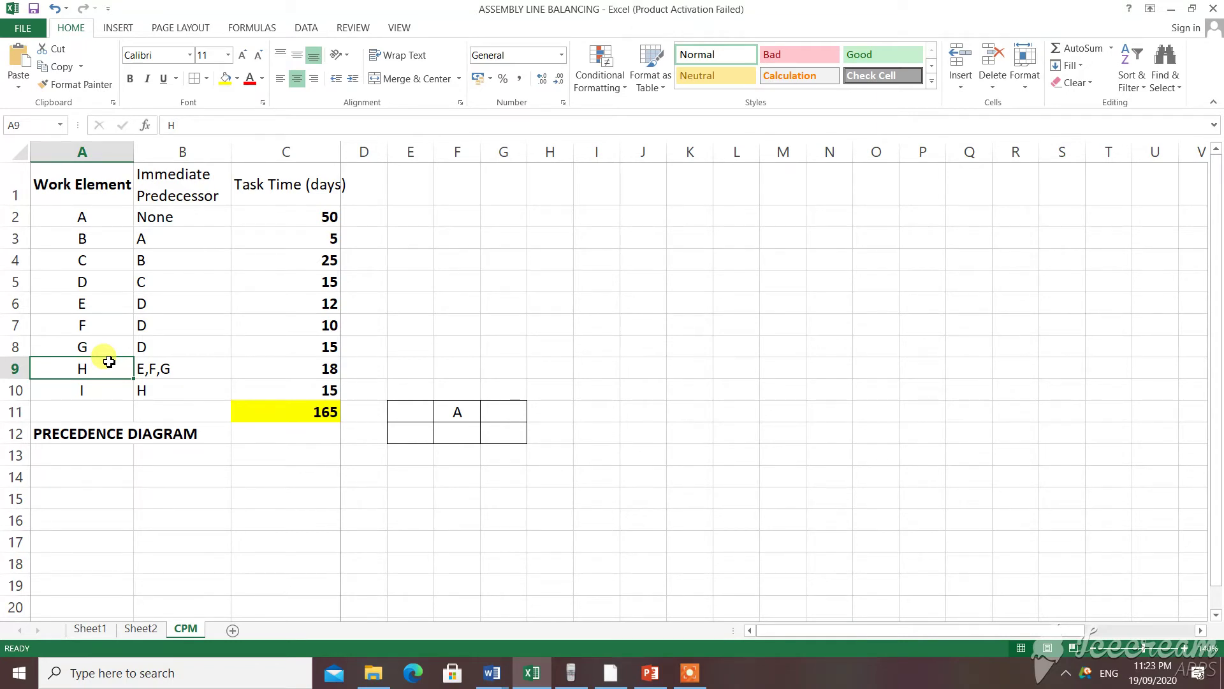
pyautogui.click(169, 369)
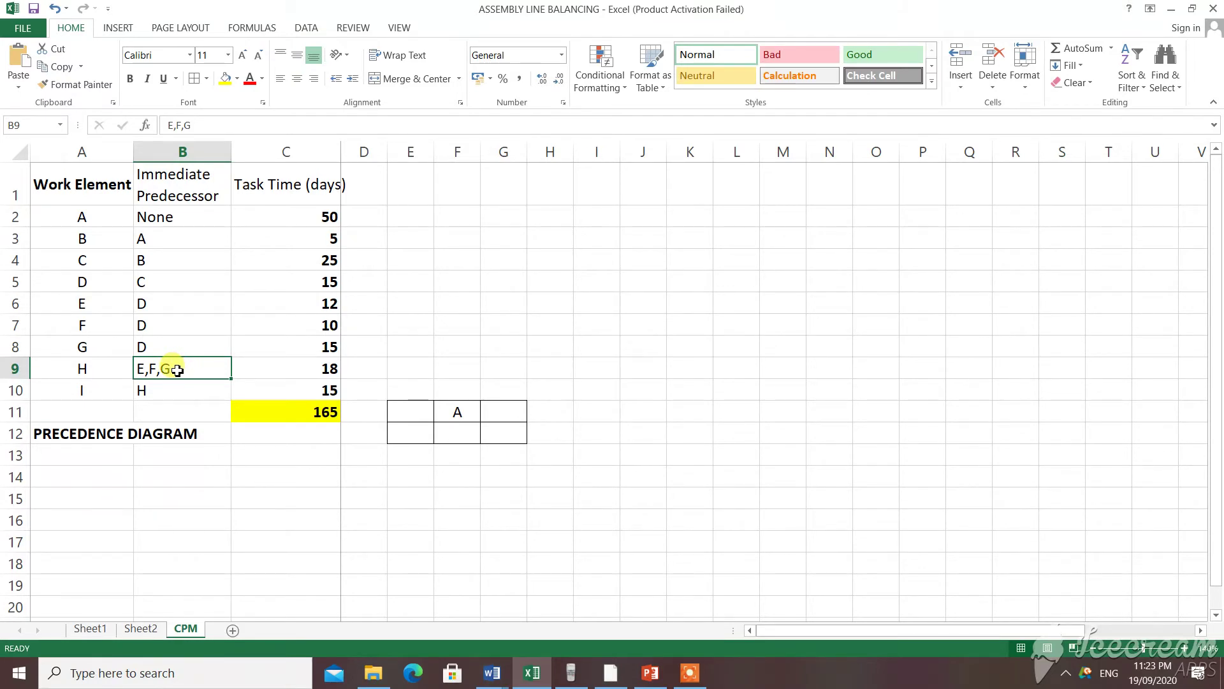
pyautogui.click(176, 302)
pyautogui.click(171, 371)
pyautogui.click(86, 372)
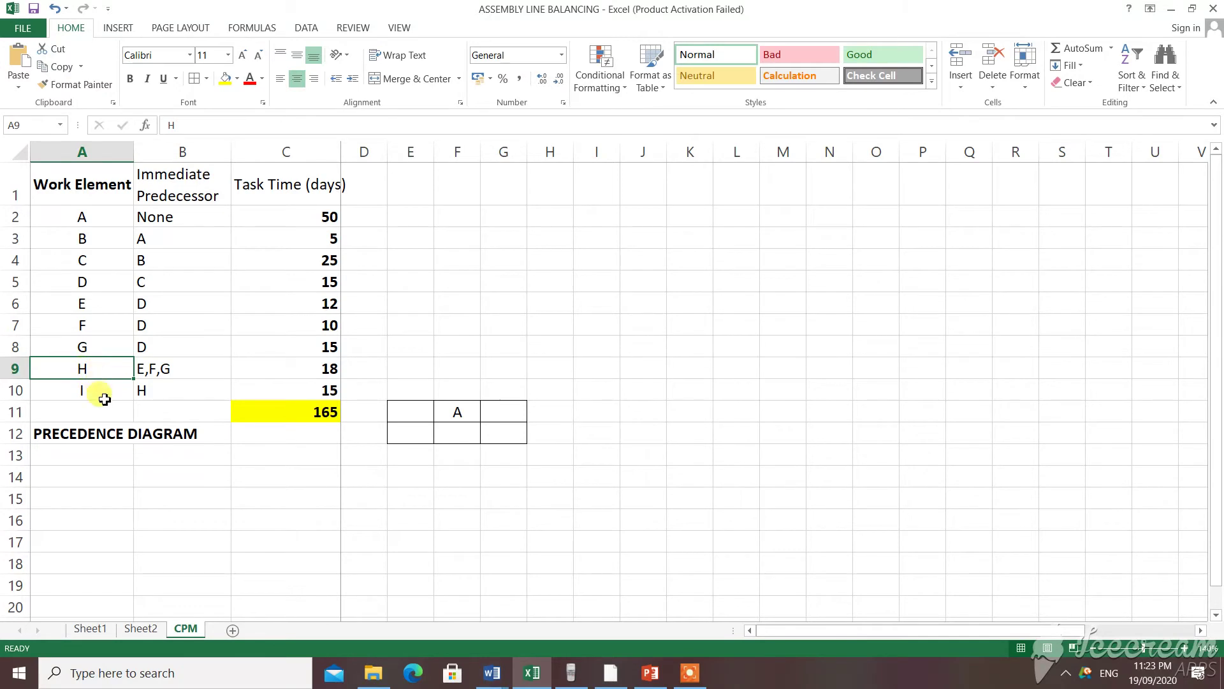
pyautogui.click(99, 396)
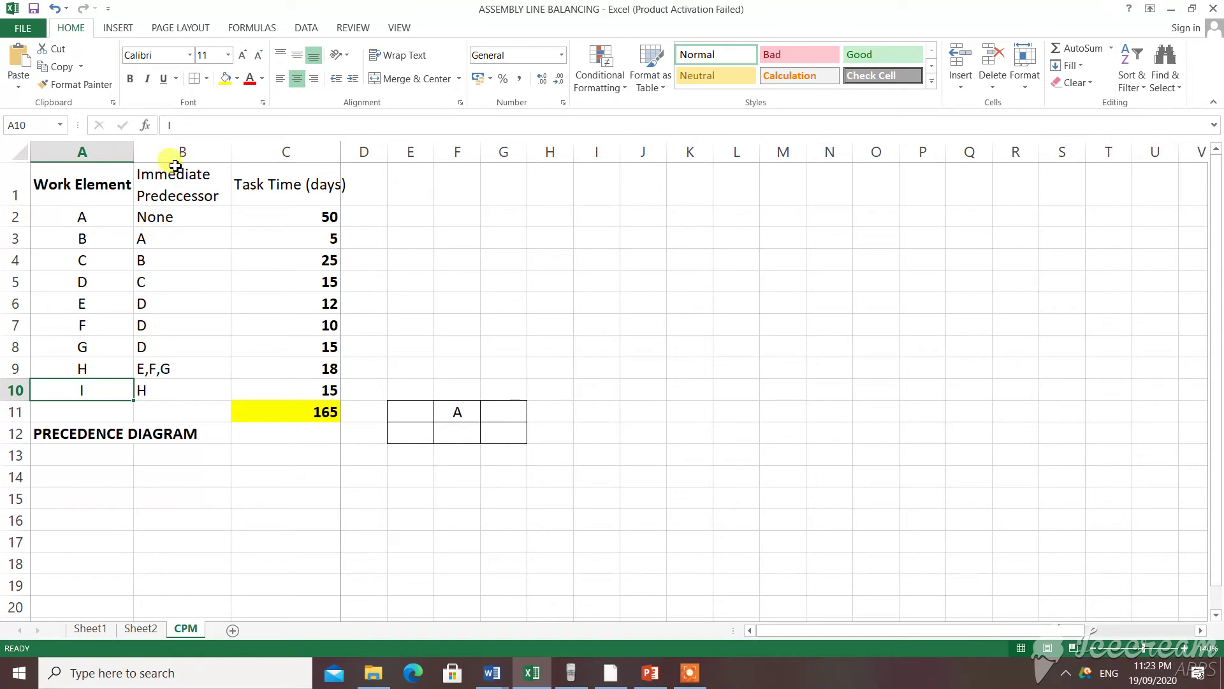
pyautogui.click(183, 220)
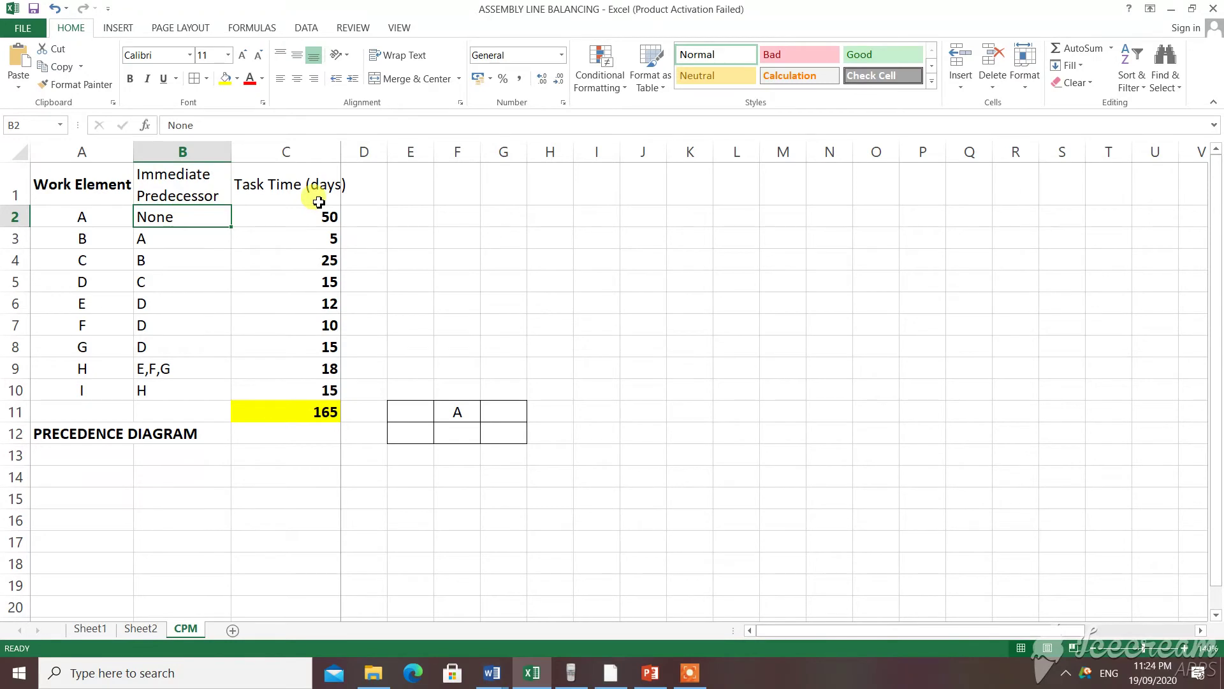
# - Review the task times in days for the work elements and the total in C11
pyautogui.moveTo(312, 216); pyautogui.dragTo(318, 411)
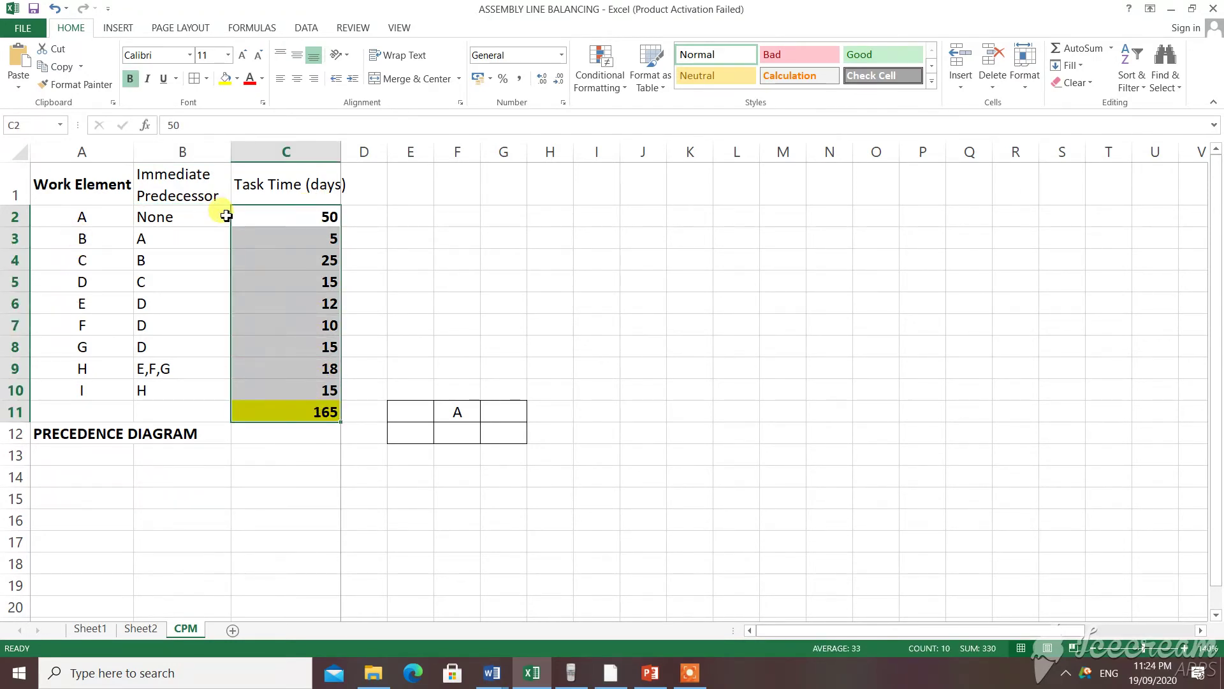
pyautogui.click(251, 213)
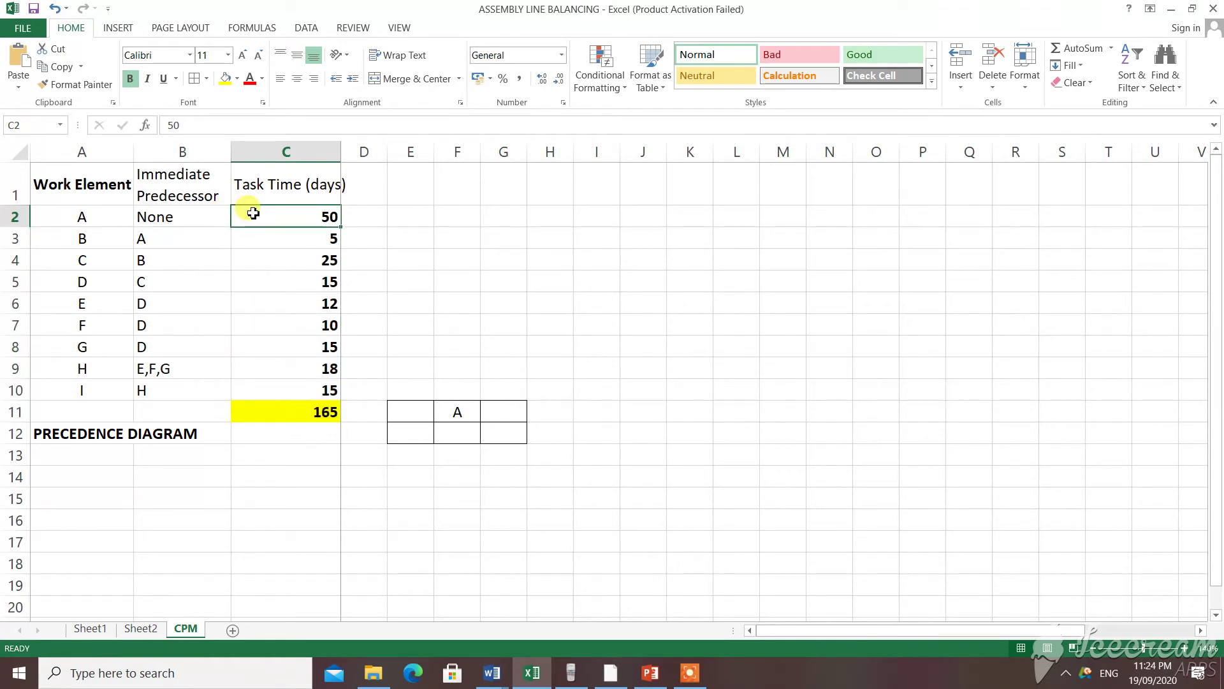
pyautogui.click(76, 215)
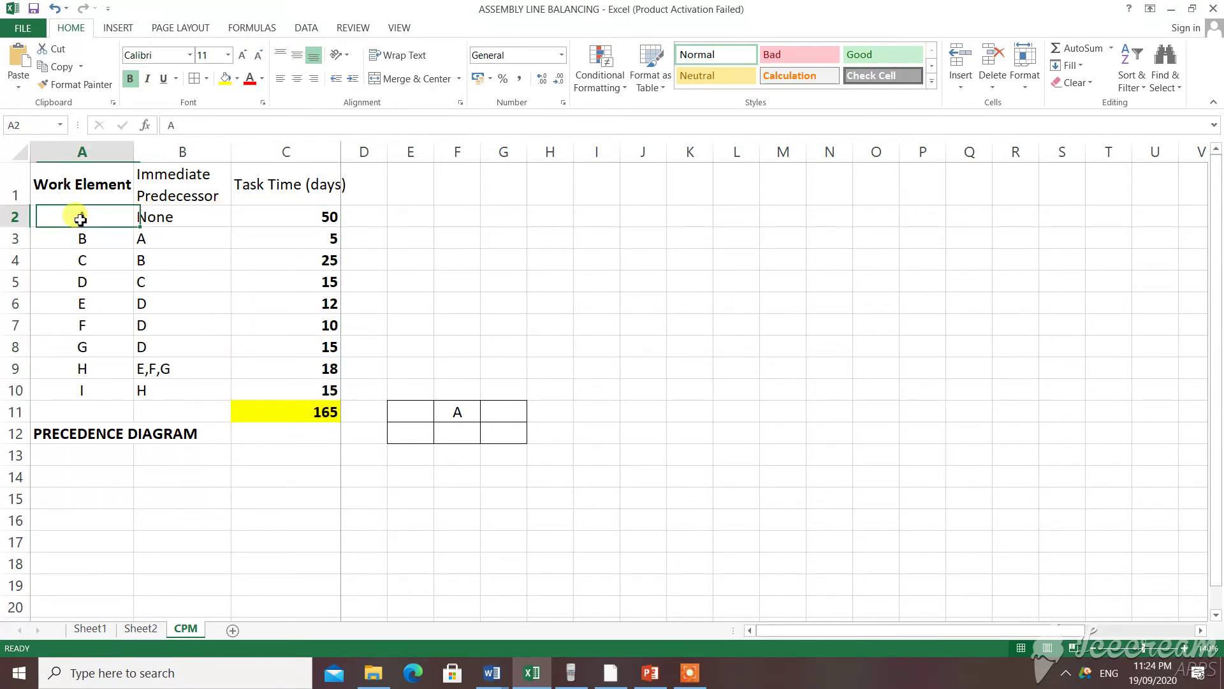
pyautogui.click(398, 234)
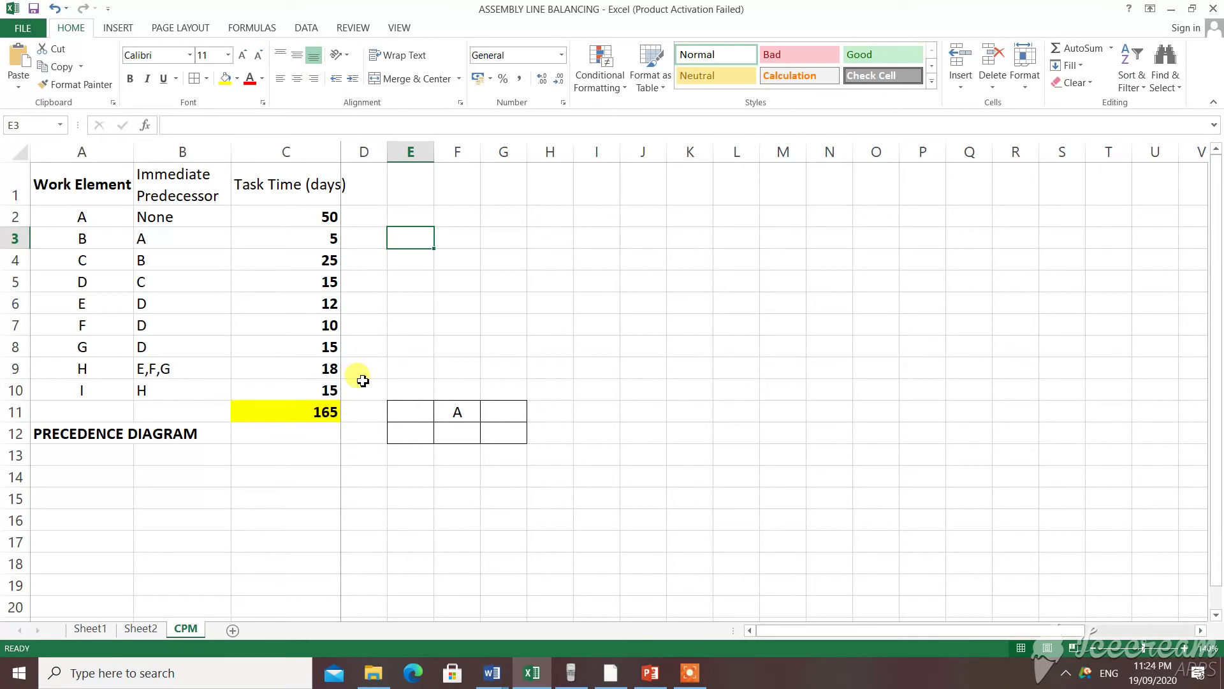
pyautogui.click(306, 418)
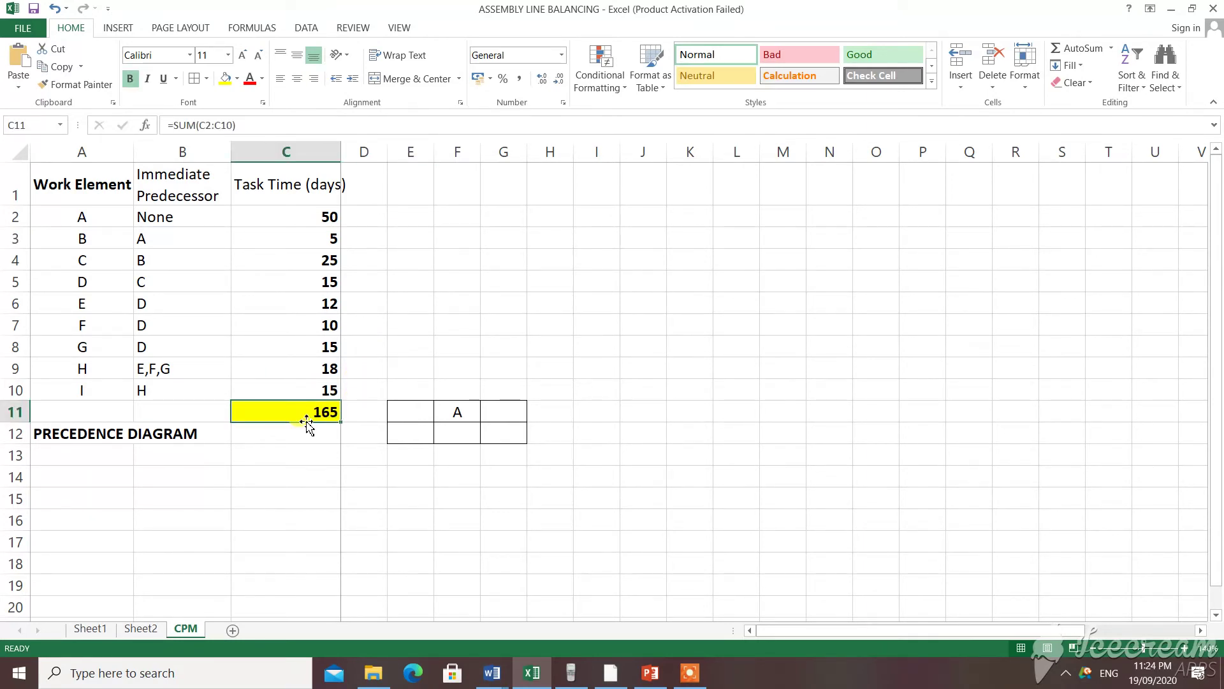
# - Examine the precedence diagram heading and the corner and lower-middle cells of activity A's bordered box in E11:G12
pyautogui.click(86, 438)
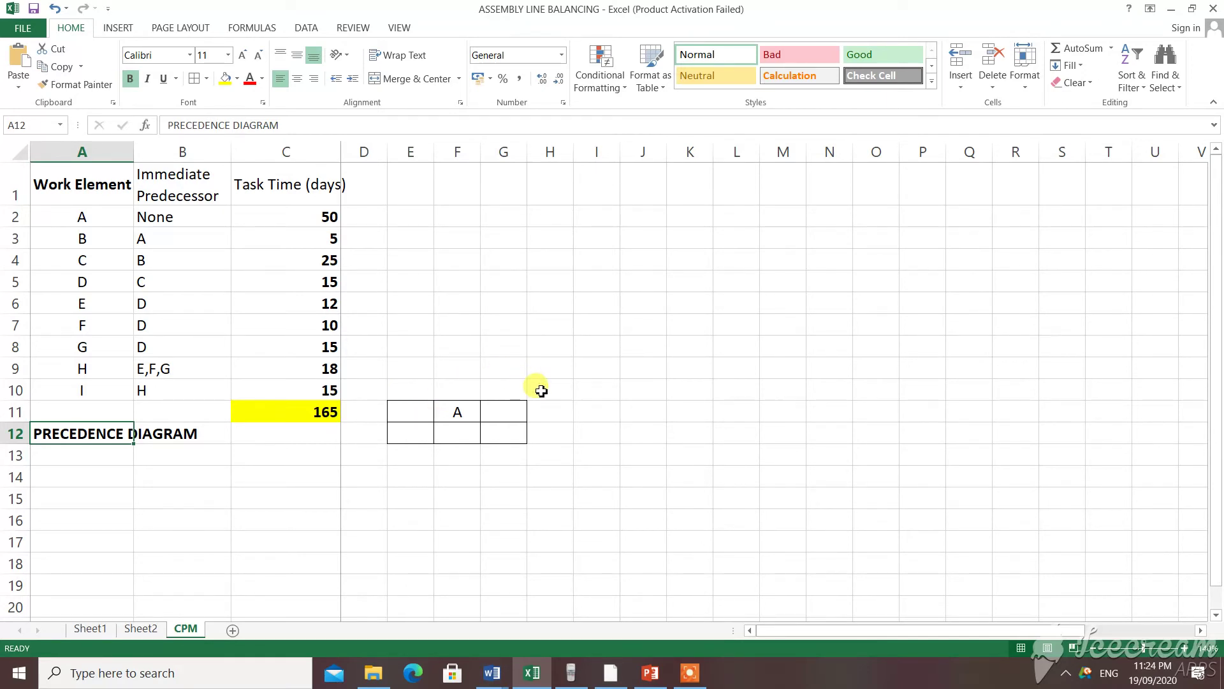
pyautogui.click(426, 408)
pyautogui.moveTo(440, 423); pyautogui.dragTo(500, 429)
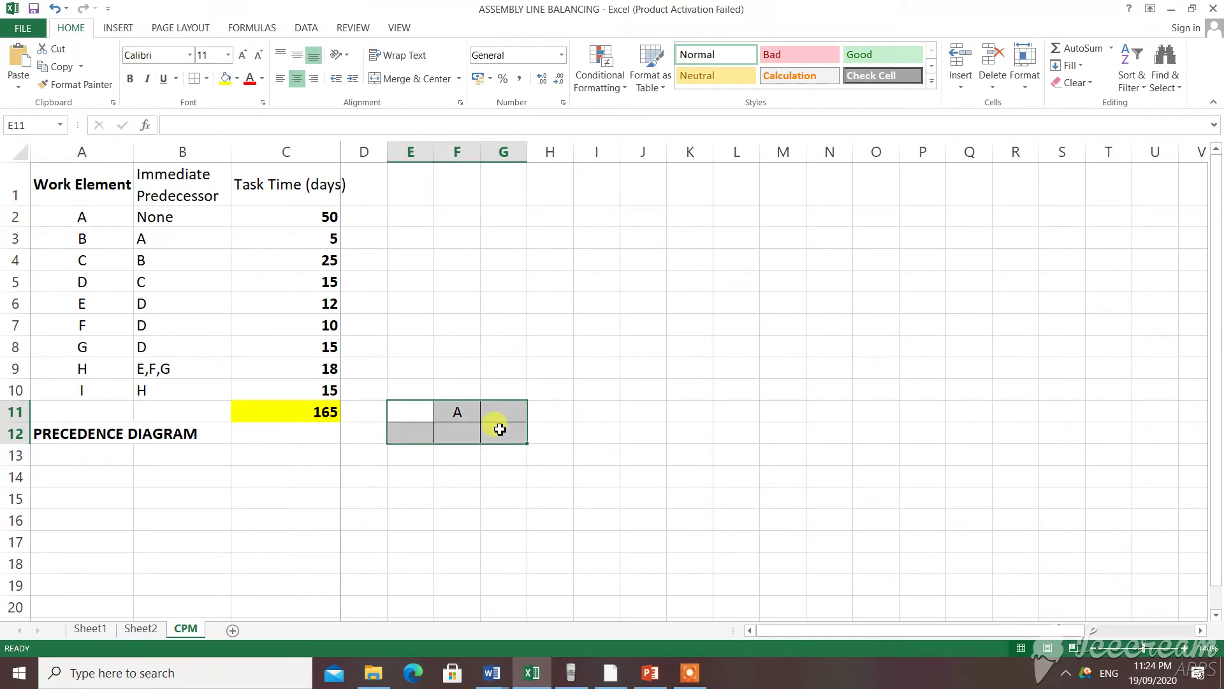
pyautogui.click(419, 411)
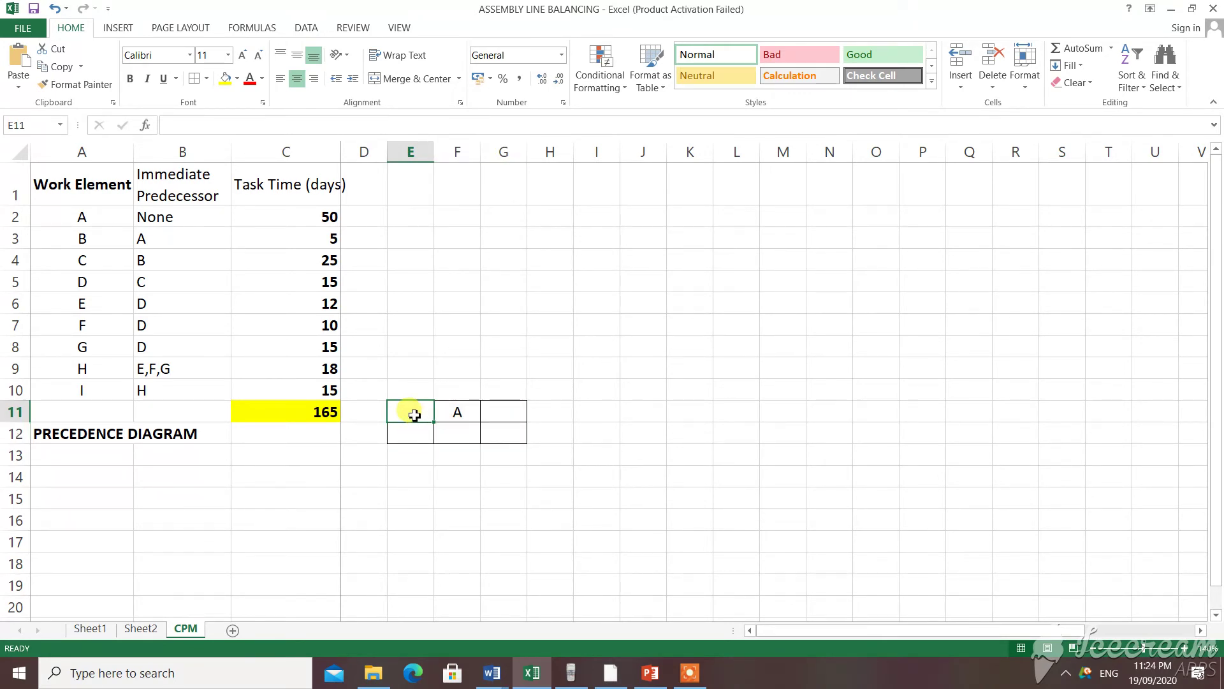
pyautogui.click(511, 414)
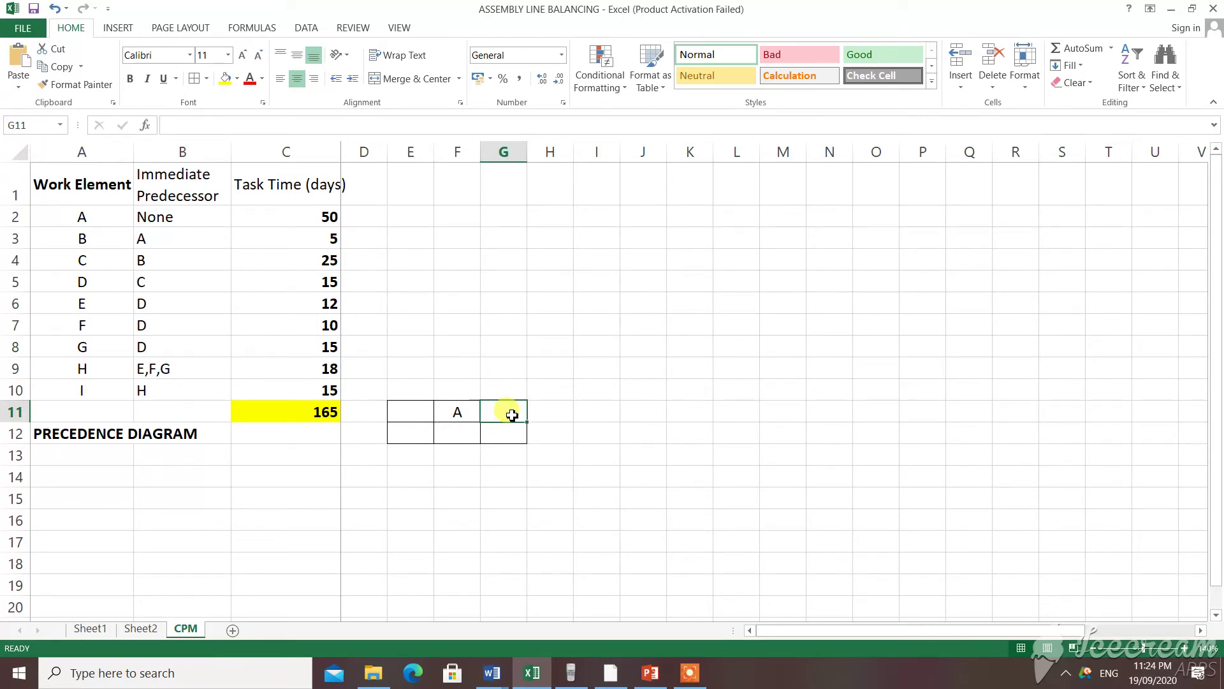
pyautogui.click(422, 426)
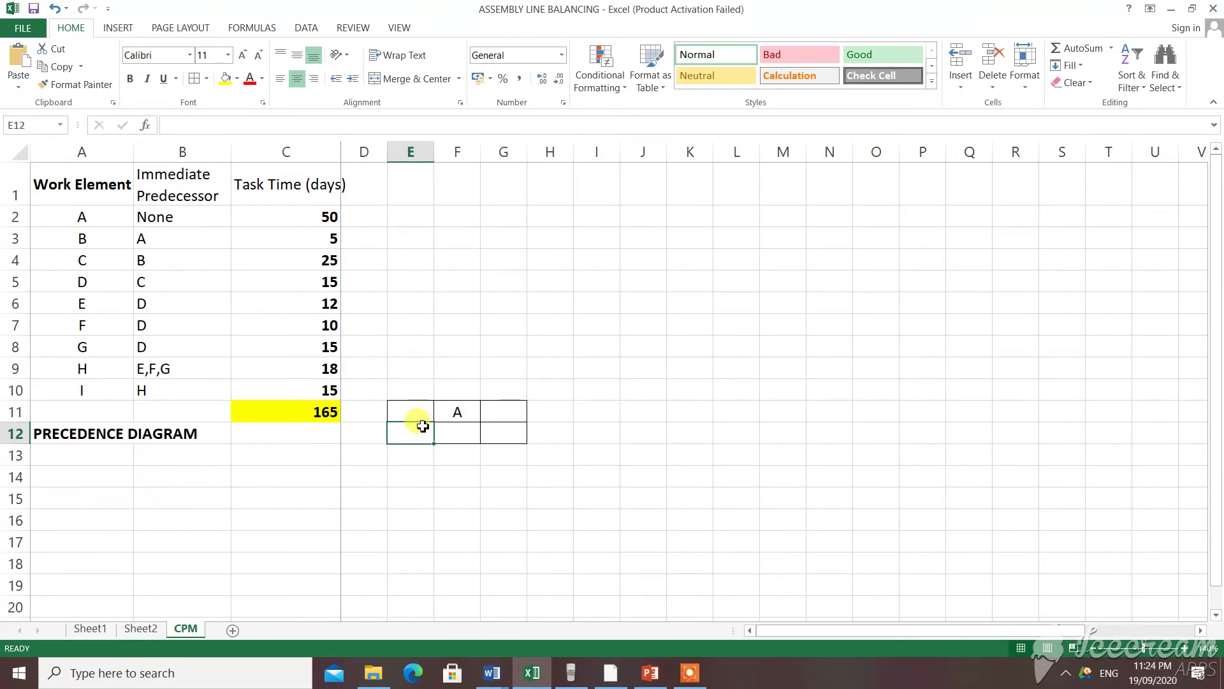
pyautogui.click(510, 436)
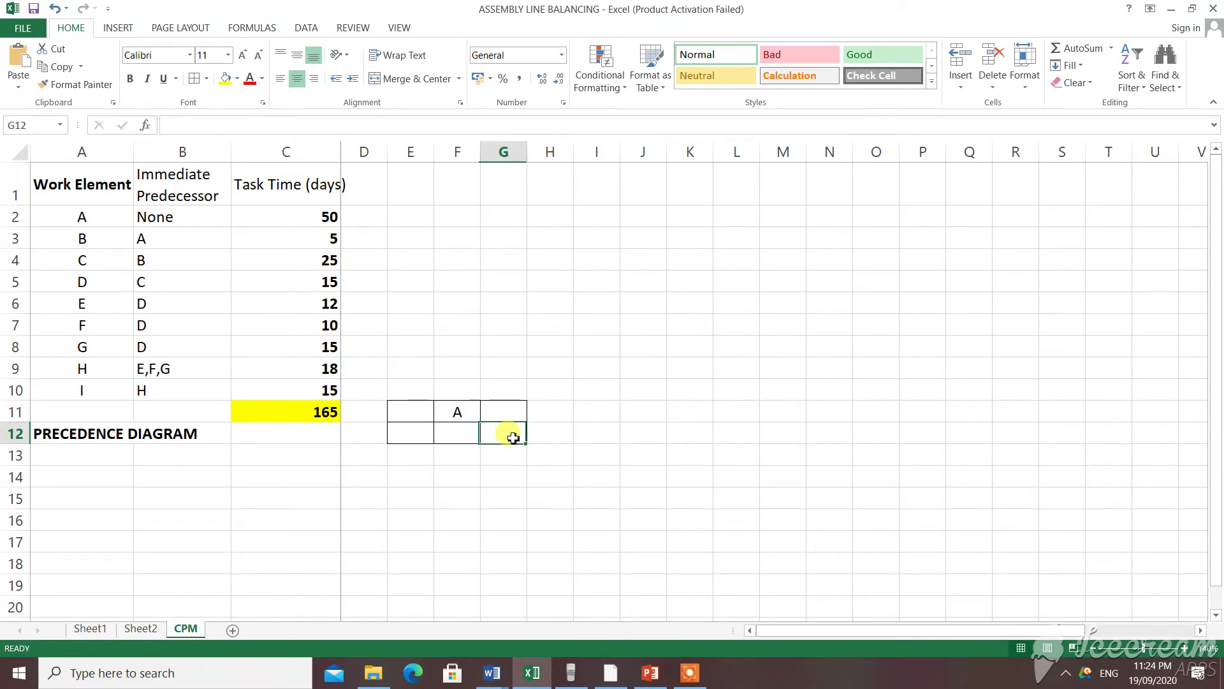
pyautogui.click(473, 430)
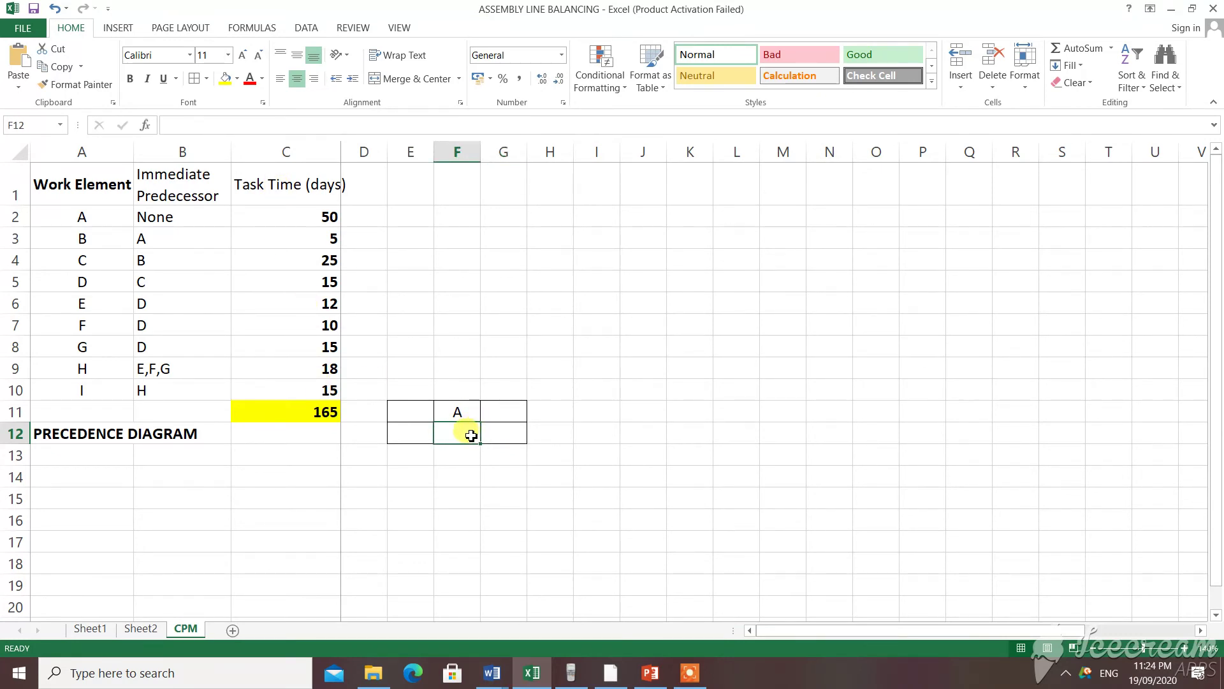
pyautogui.click(422, 389)
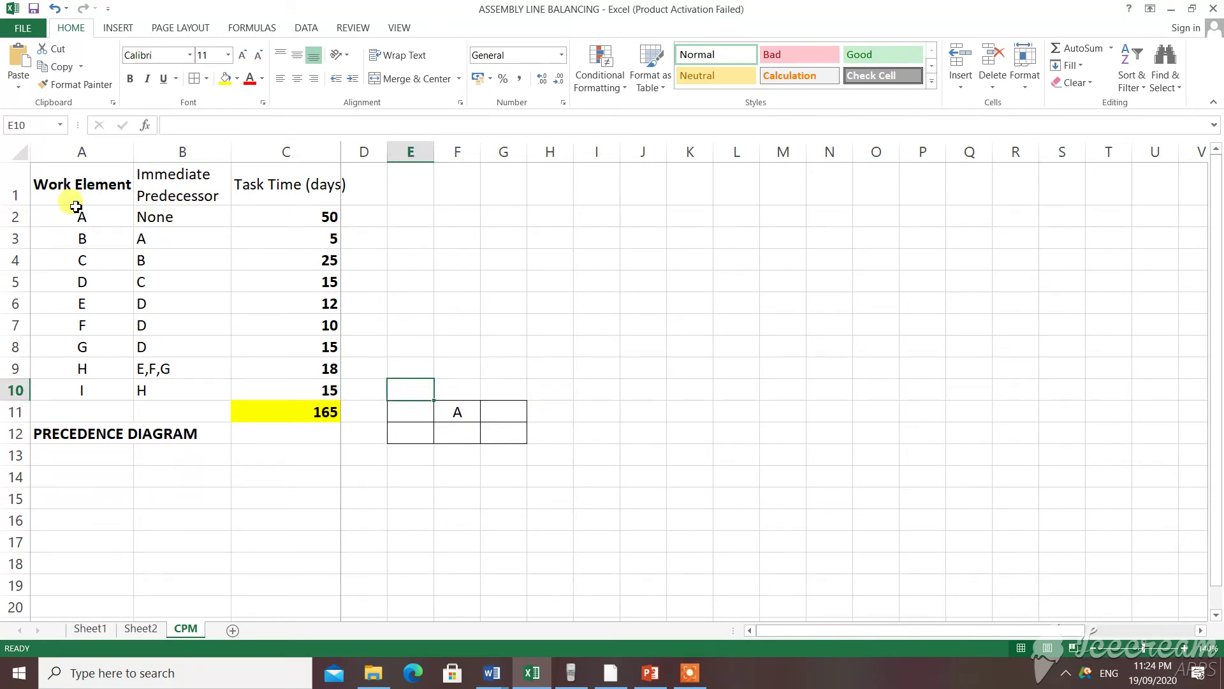
# - Enter activity A's task time of 50 in cell F12 of its box
pyautogui.click(475, 412)
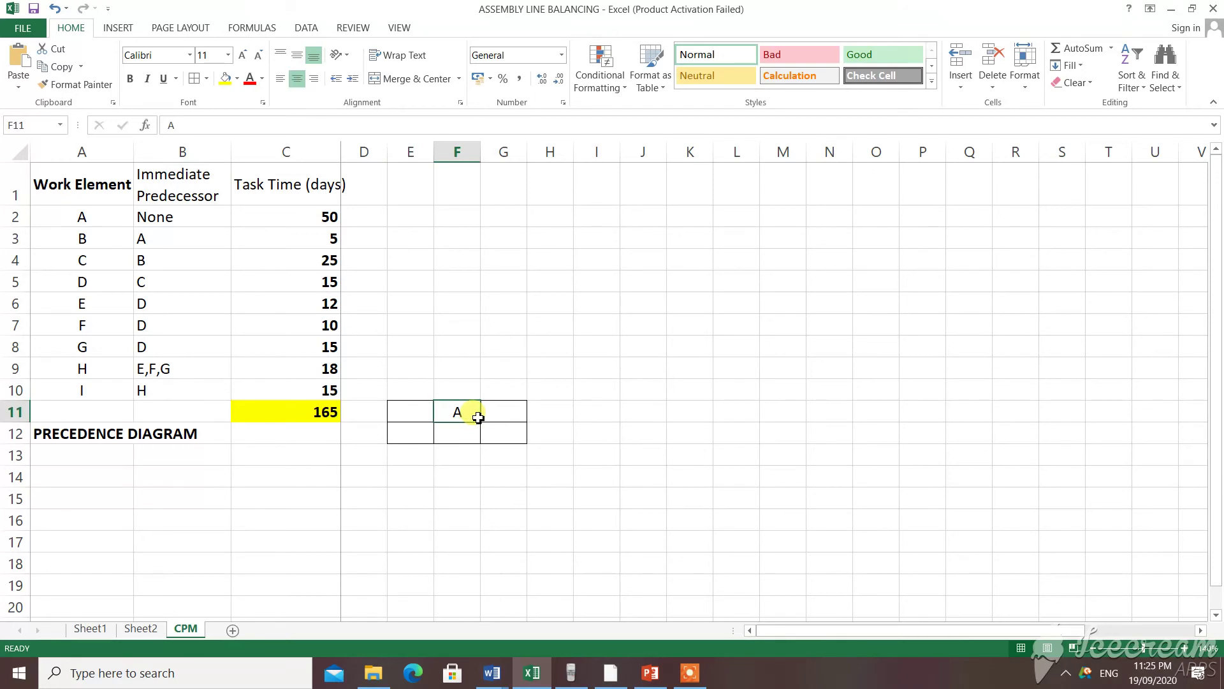
pyautogui.click(467, 433)
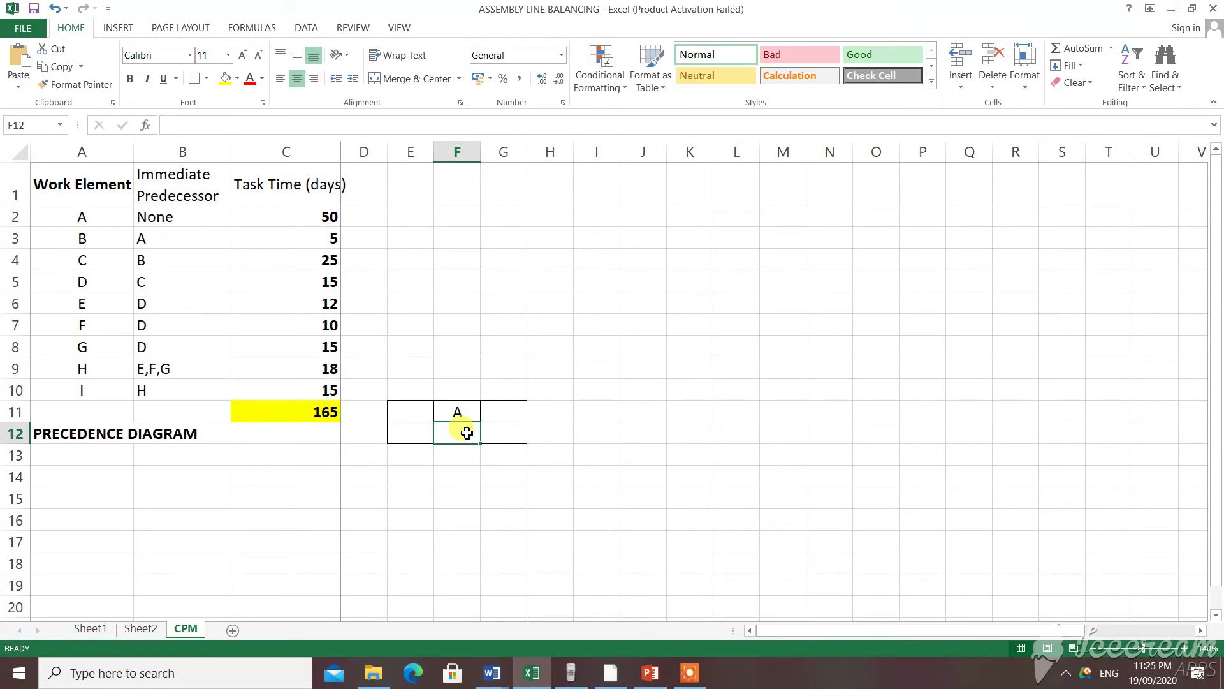
pyautogui.write('4')
pyautogui.press('Tab')
pyautogui.write('.')
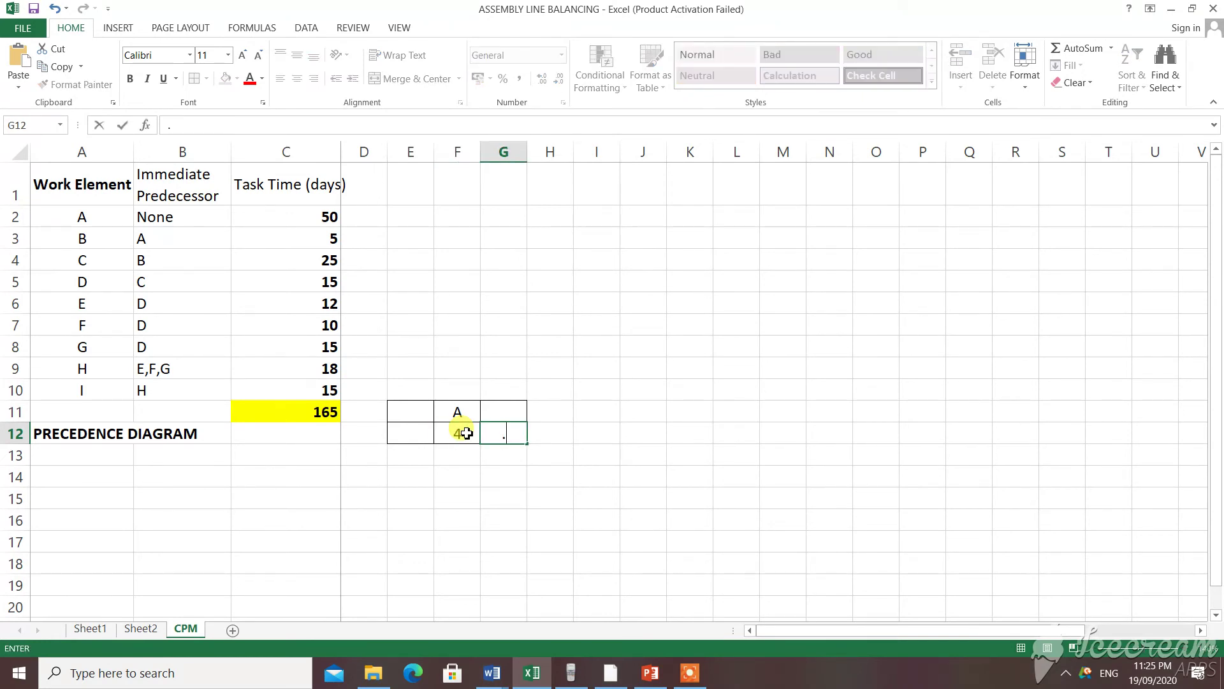
pyautogui.click(519, 508)
pyautogui.click(456, 433)
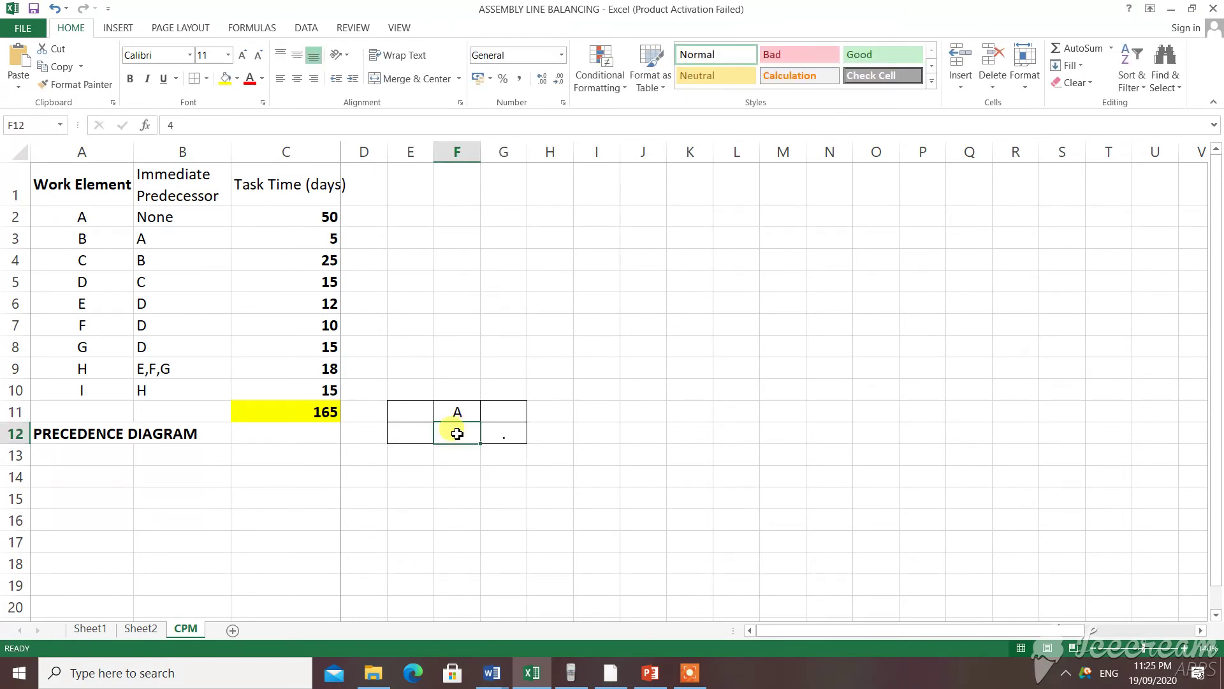
pyautogui.press('Return')
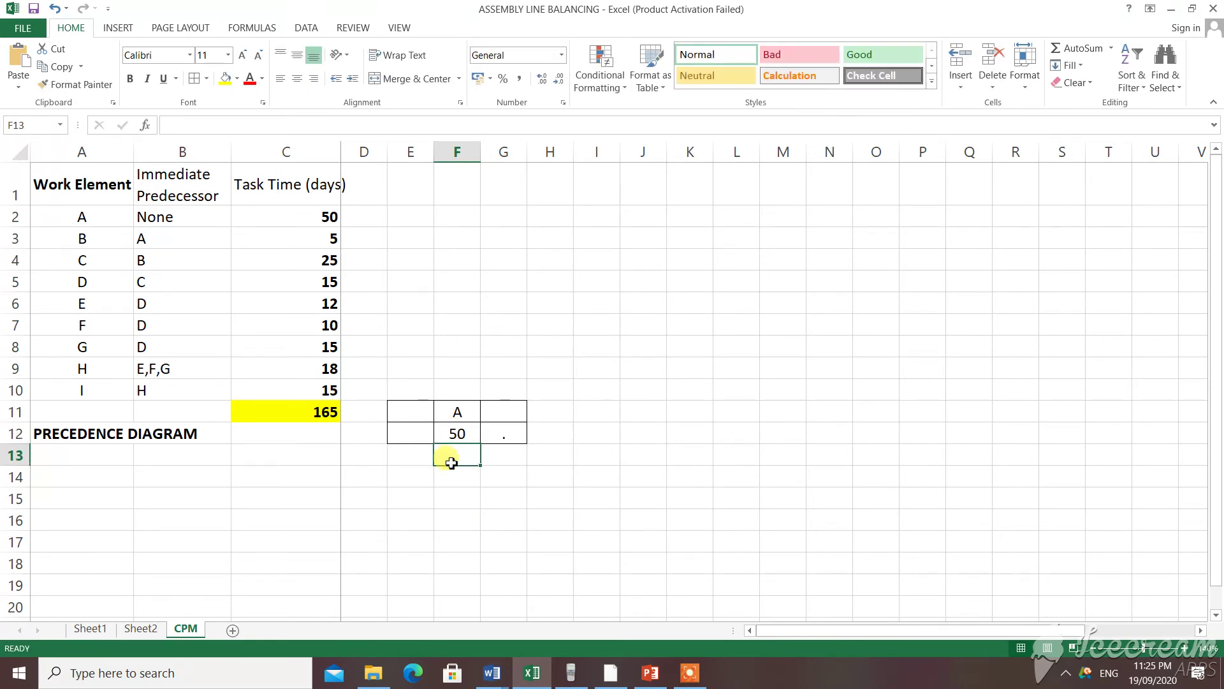
# - Enter 0 in E11 and E12, the left-hand cells of activity A's box
pyautogui.click(507, 411)
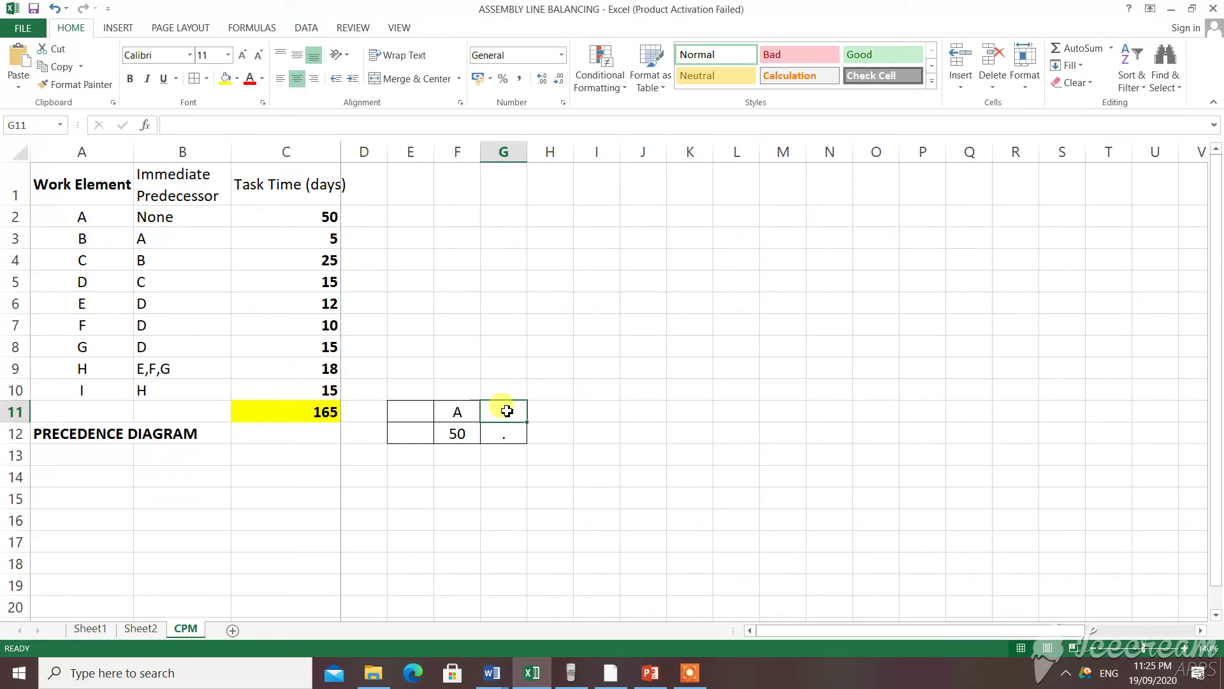
pyautogui.click(403, 406)
pyautogui.click(473, 411)
pyautogui.click(489, 413)
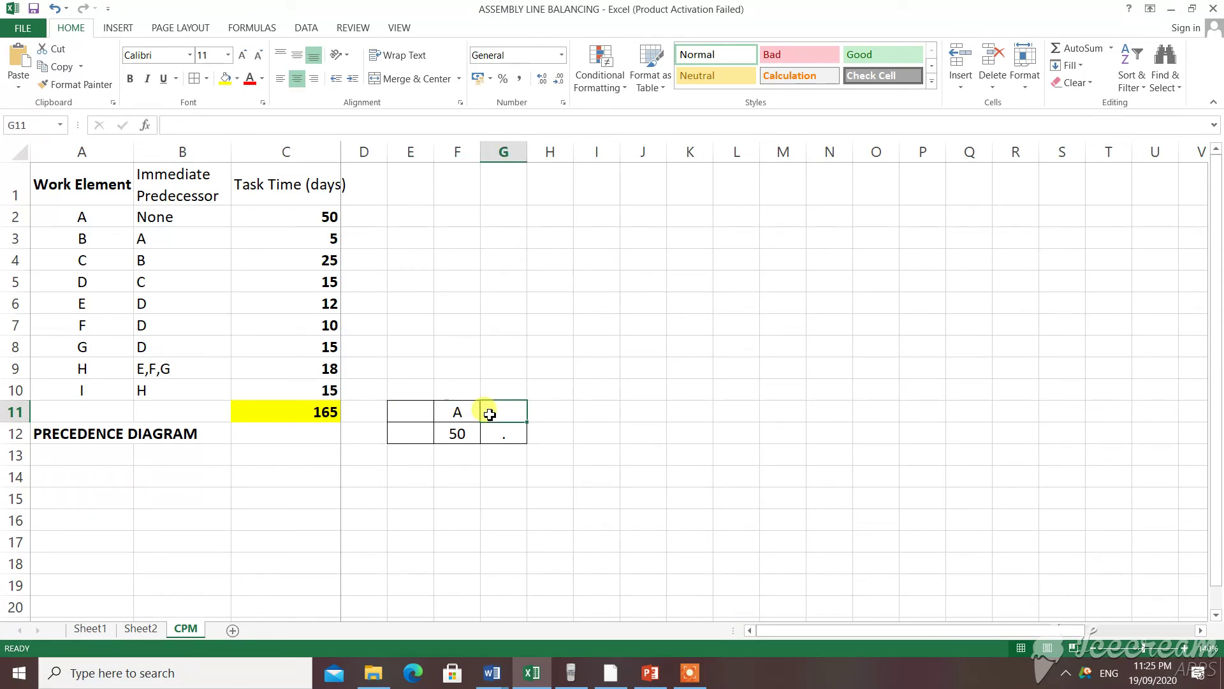
pyautogui.click(402, 407)
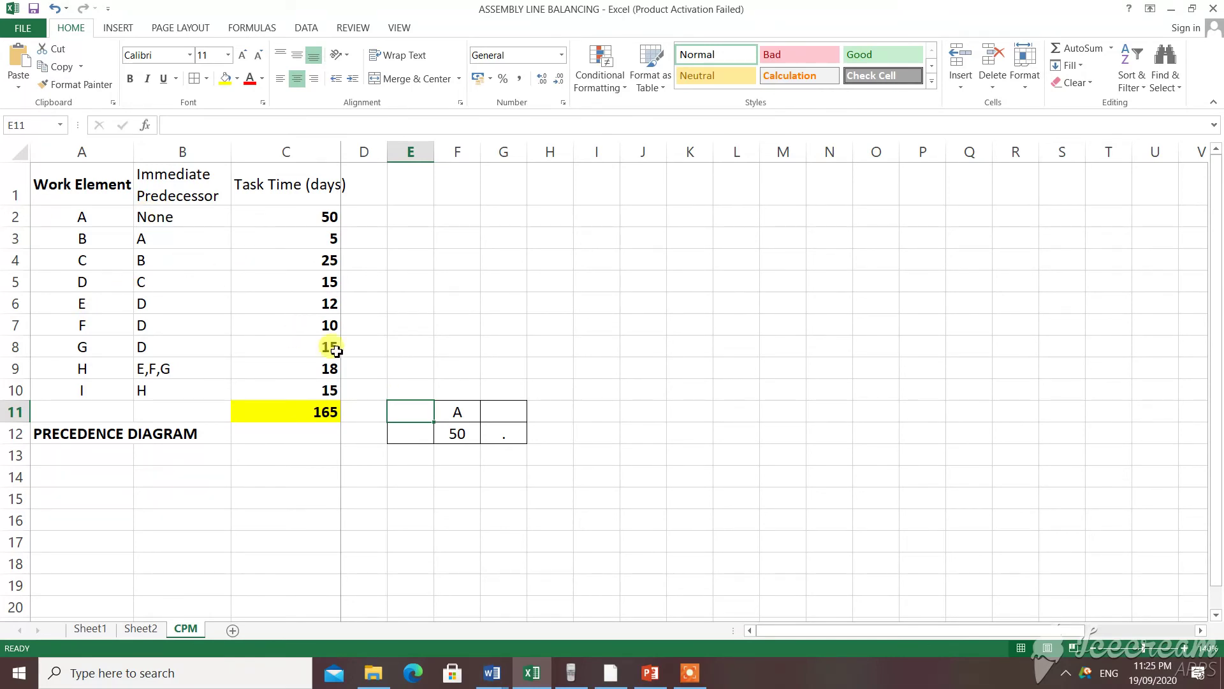
pyautogui.write('0')
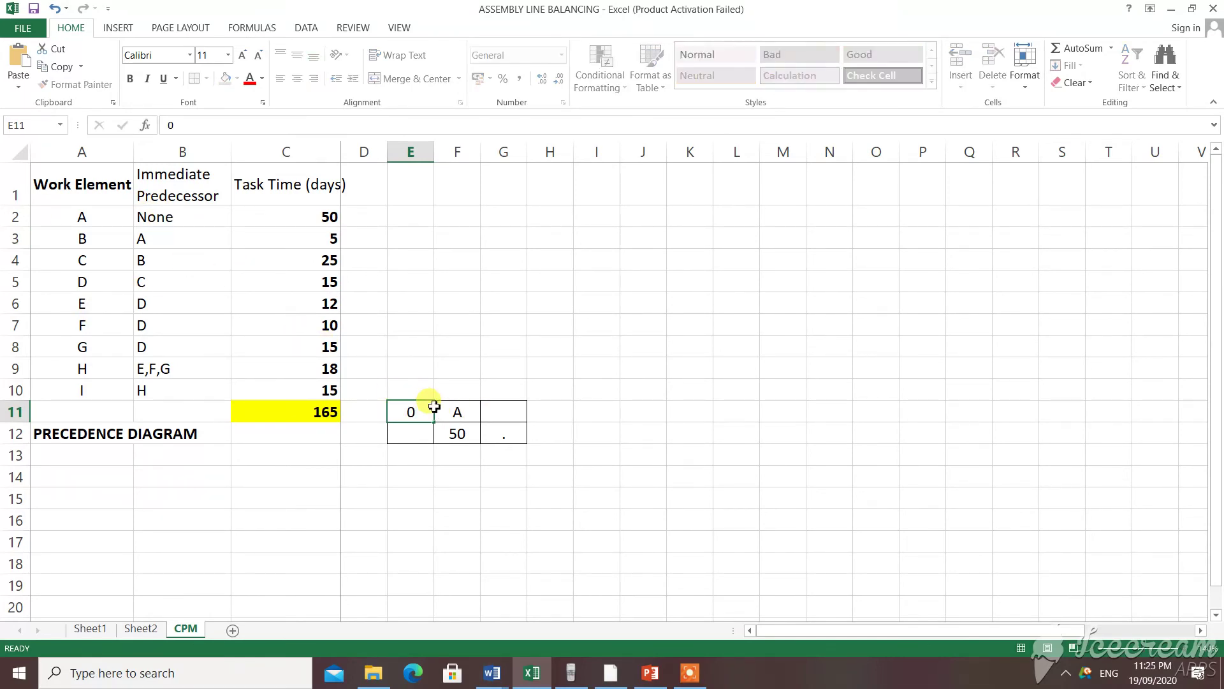
pyautogui.press('Return')
pyautogui.write('0')
pyautogui.press('Return')
# - Enter 0 in G11 and G12, the right-hand cells of activity A's box
pyautogui.press('Right')
pyautogui.press('Right')
pyautogui.press('Right')
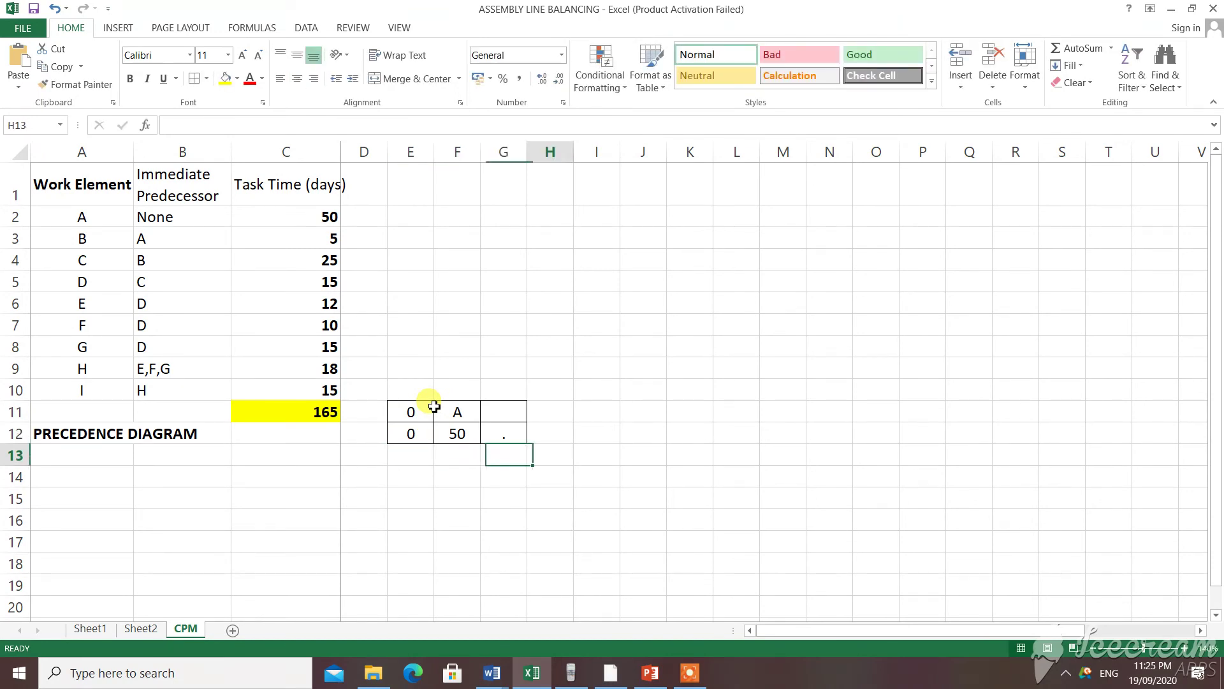
pyautogui.press('Up')
pyautogui.press('Up')
pyautogui.press('Left')
pyautogui.write('0')
pyautogui.press('Return')
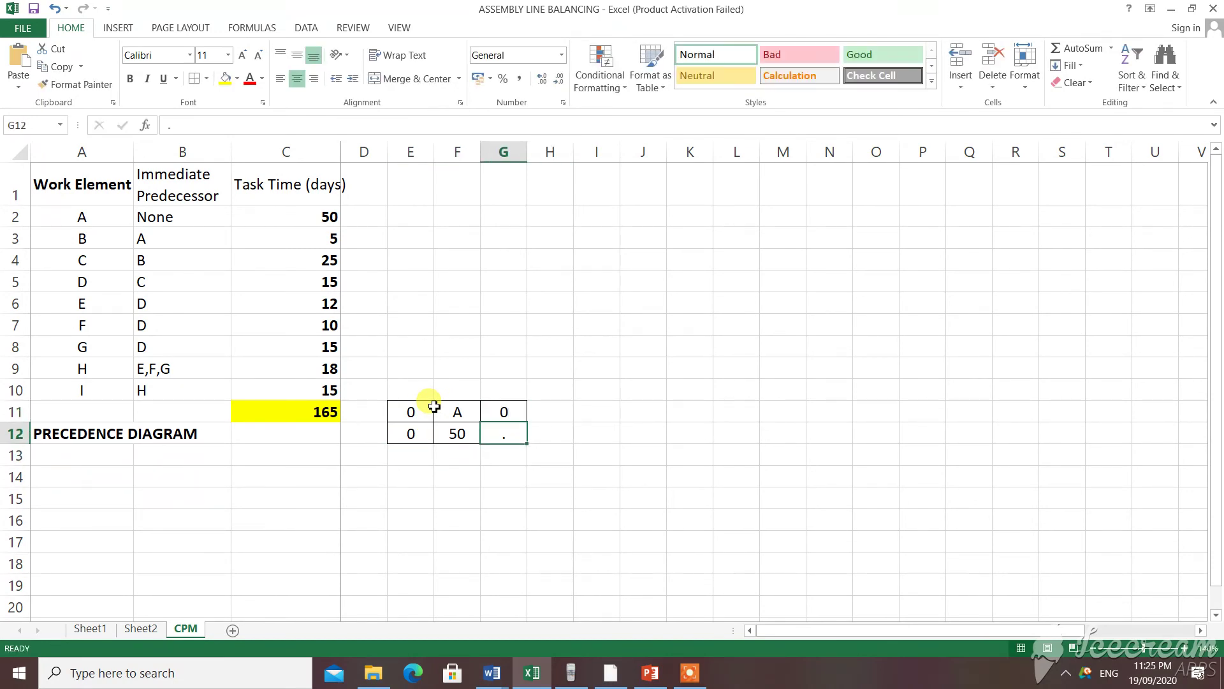
pyautogui.write('0')
pyautogui.press('Return')
# - Add borders around all cells of I11:K12 for the second activity box and draw an arrow to it from activity A's box
pyautogui.click(559, 436)
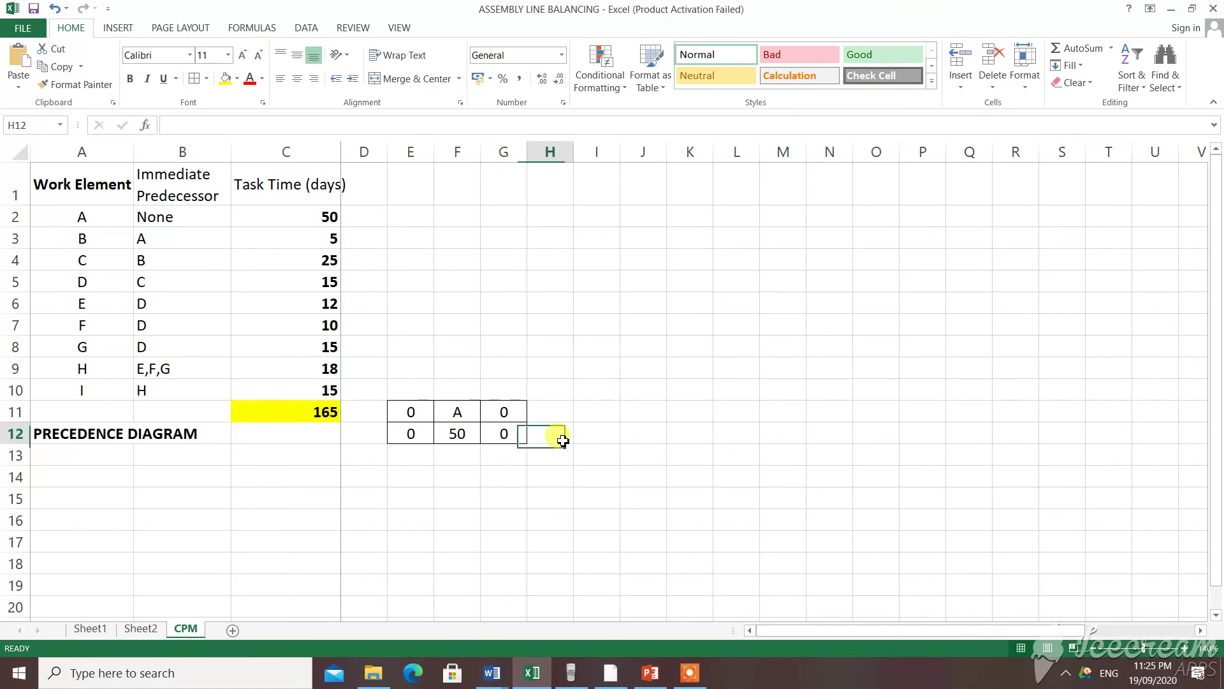
pyautogui.click(584, 412)
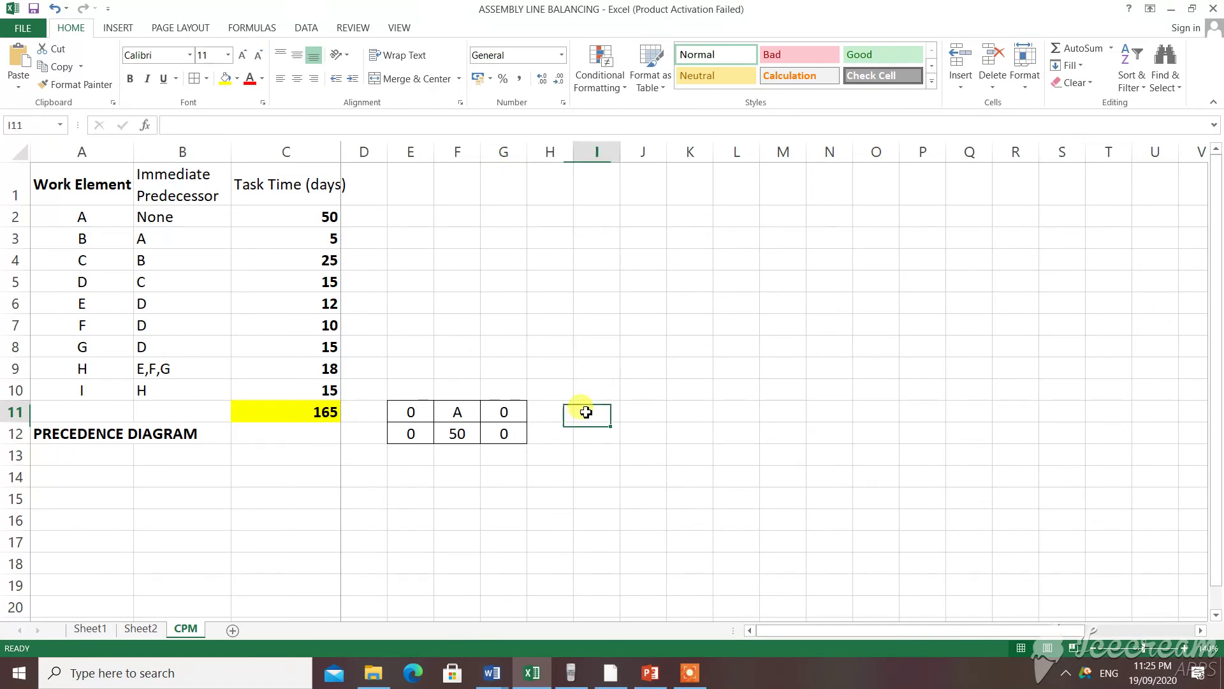
pyautogui.click(304, 254)
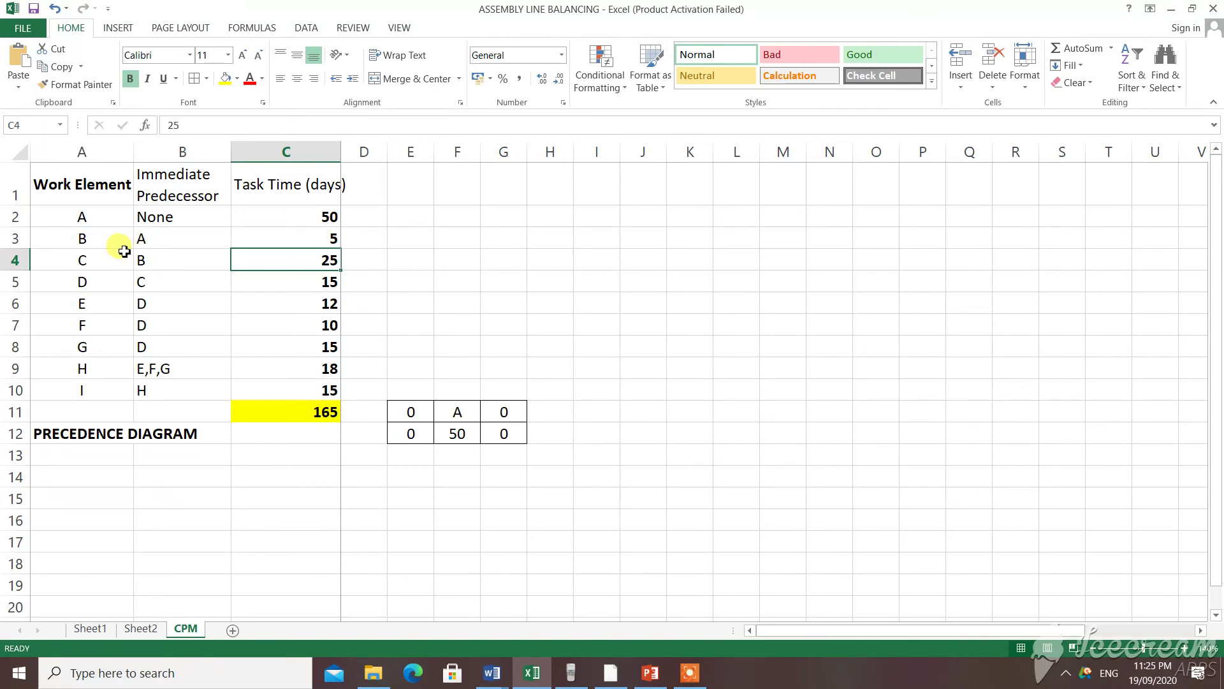
pyautogui.click(501, 450)
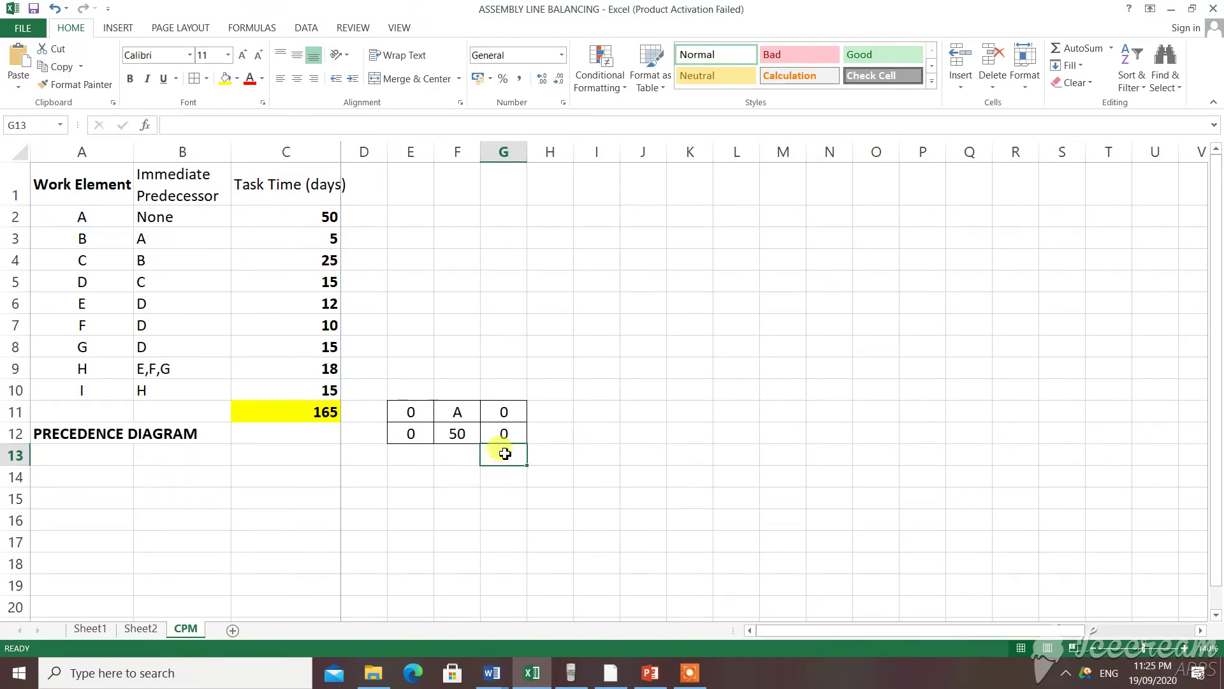
pyautogui.click(591, 406)
pyautogui.moveTo(591, 406); pyautogui.dragTo(677, 438)
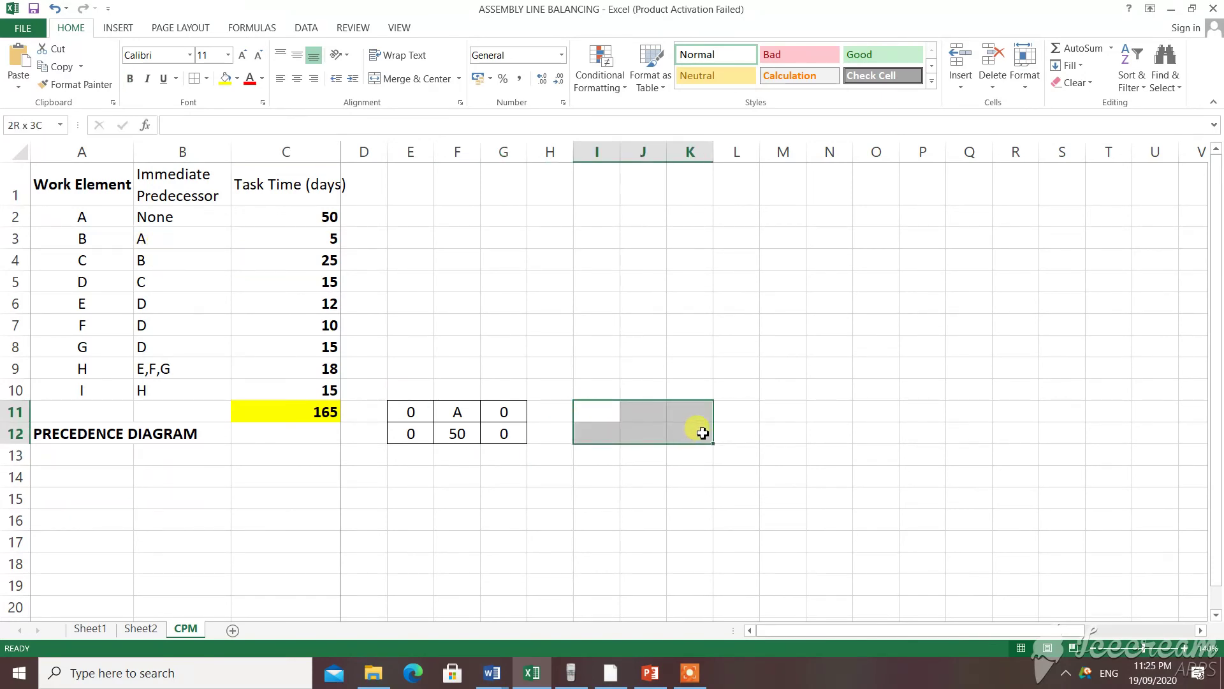
pyautogui.click(193, 78)
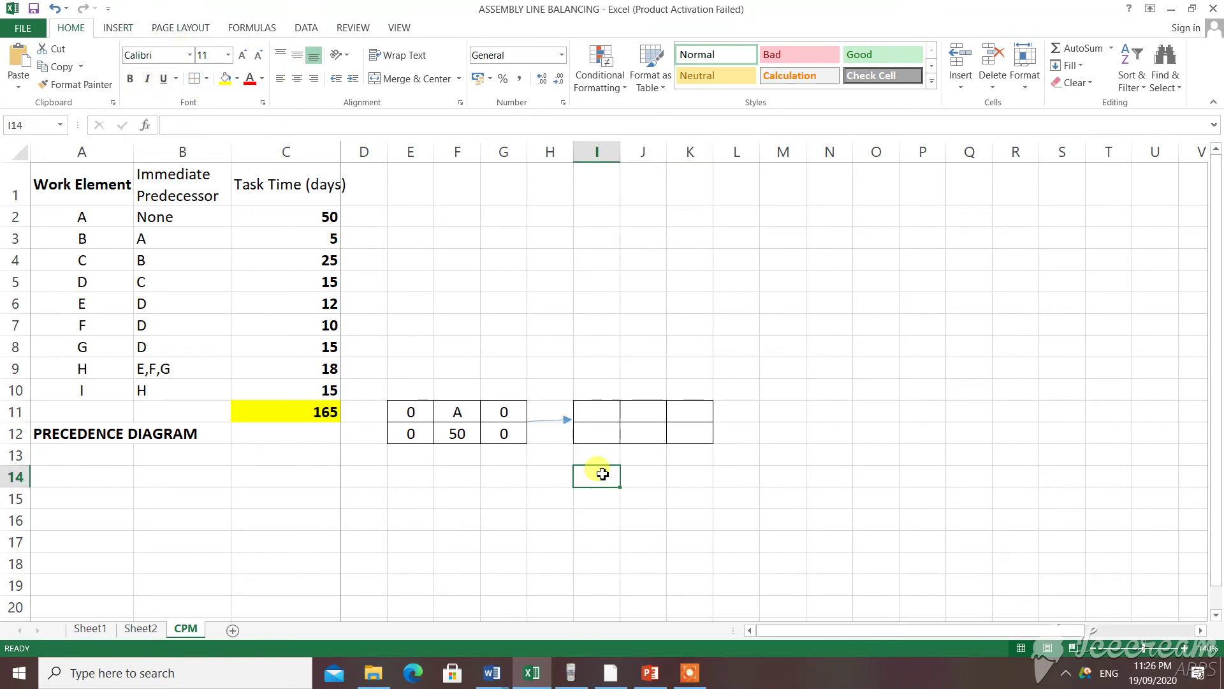
pyautogui.click(546, 420)
pyautogui.click(603, 469)
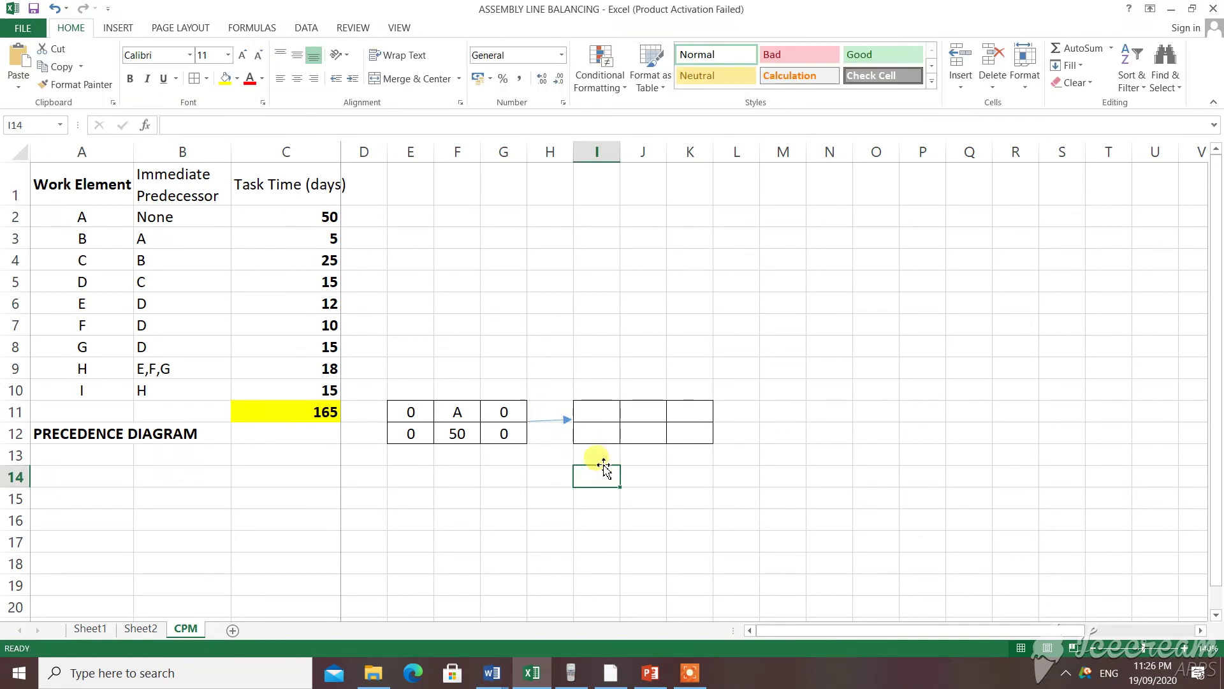
# - Label the second box as activity B in J11 and enter its task time of 5 in J12
pyautogui.click(650, 411)
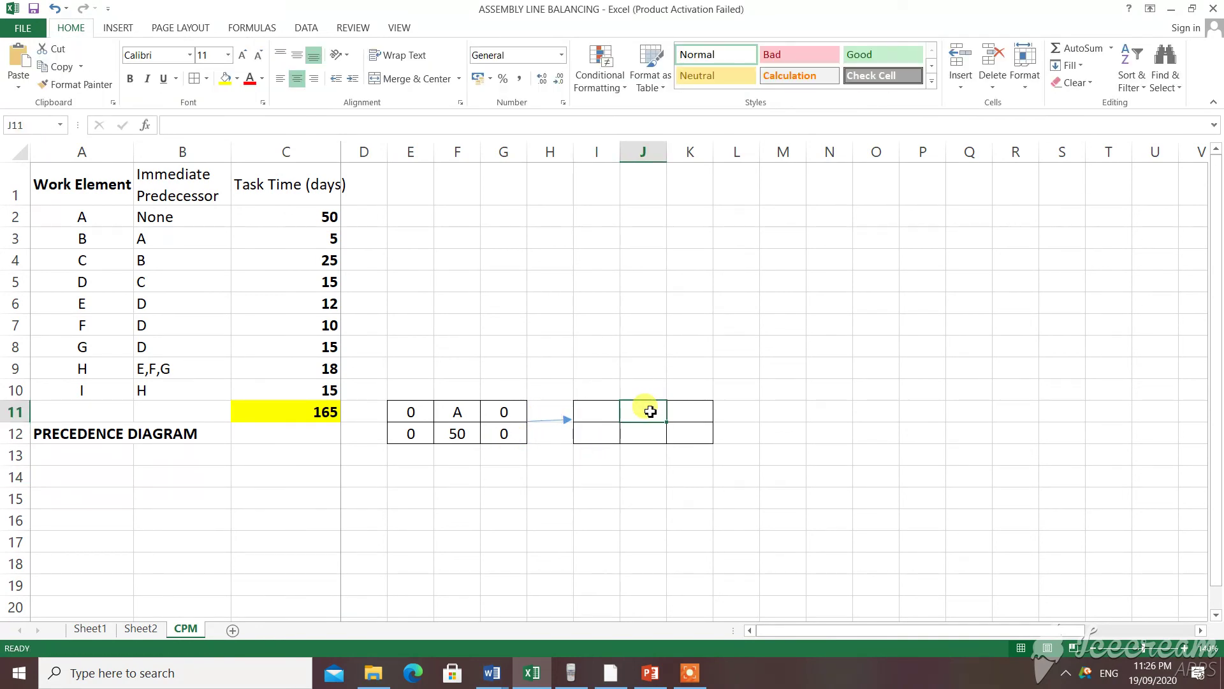
pyautogui.write('B')
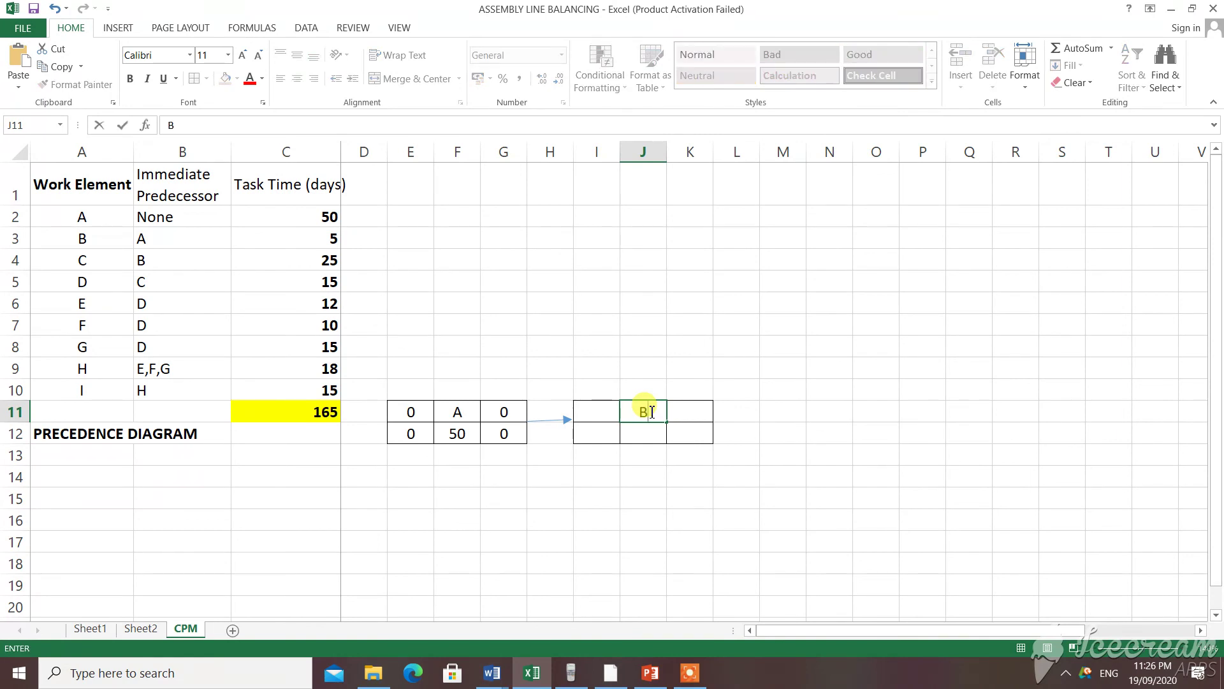
pyautogui.press('Return')
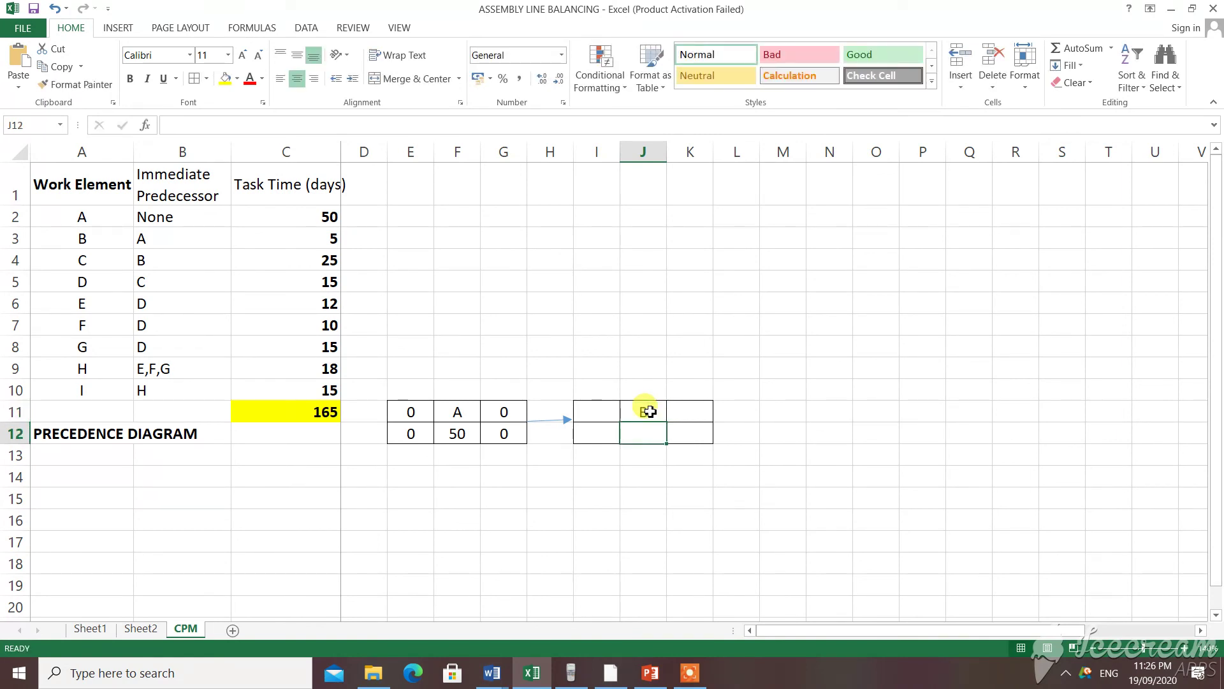
pyautogui.write('5')
pyautogui.press('Return')
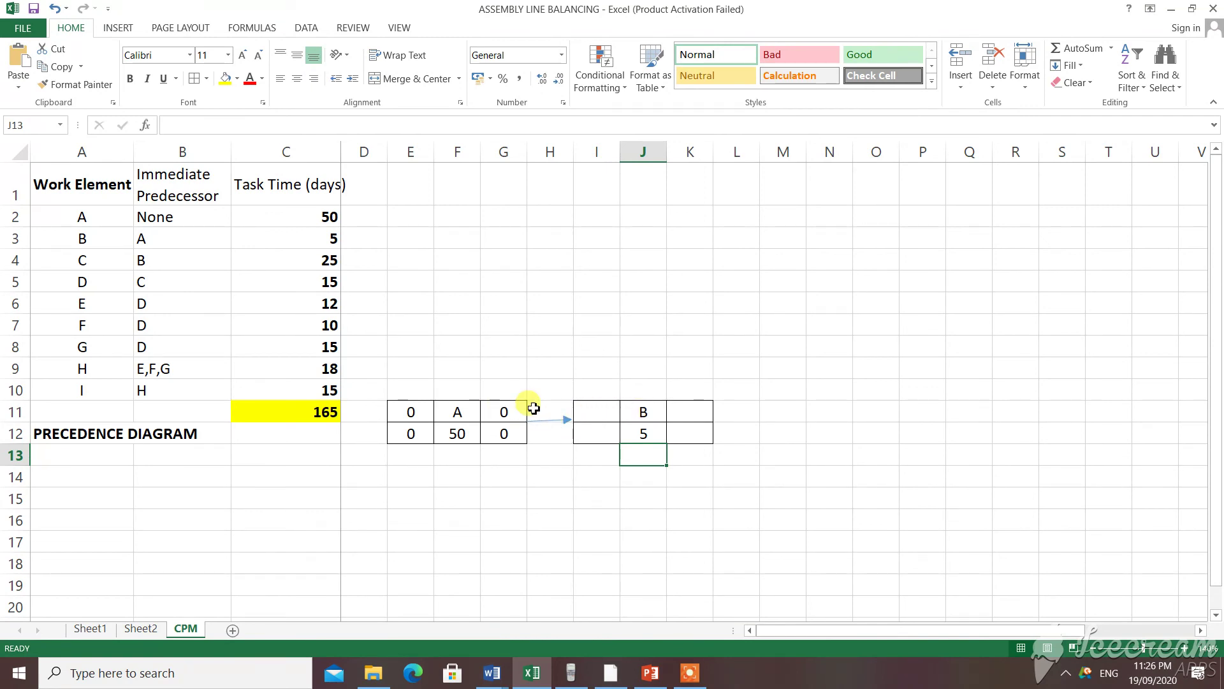
# - Enter 0 in I11 and 5 in K11 on either side of activity B's label
pyautogui.click(598, 405)
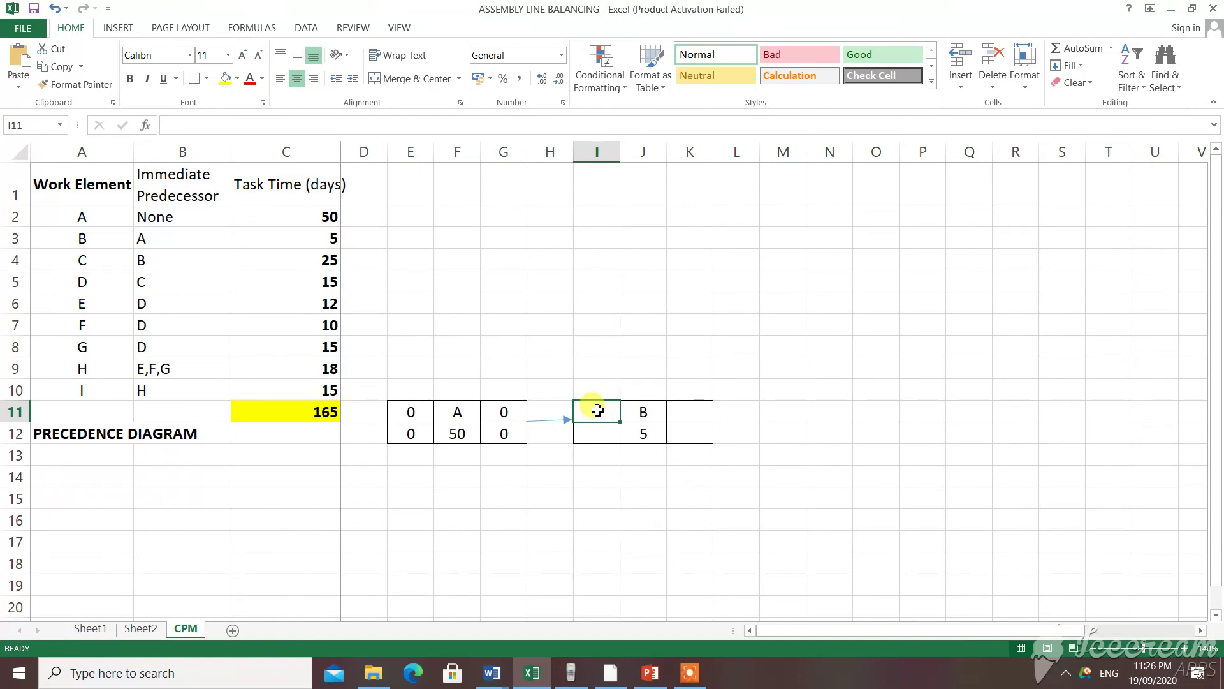
pyautogui.write('0')
pyautogui.press('Return')
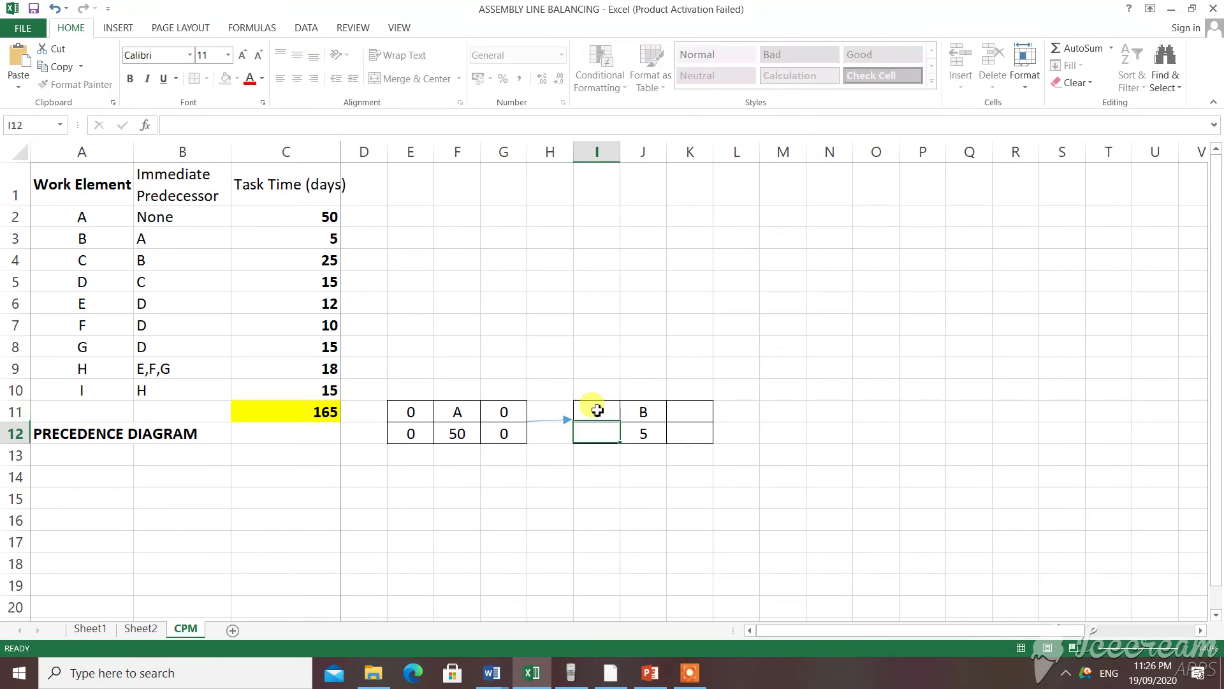
pyautogui.click(691, 409)
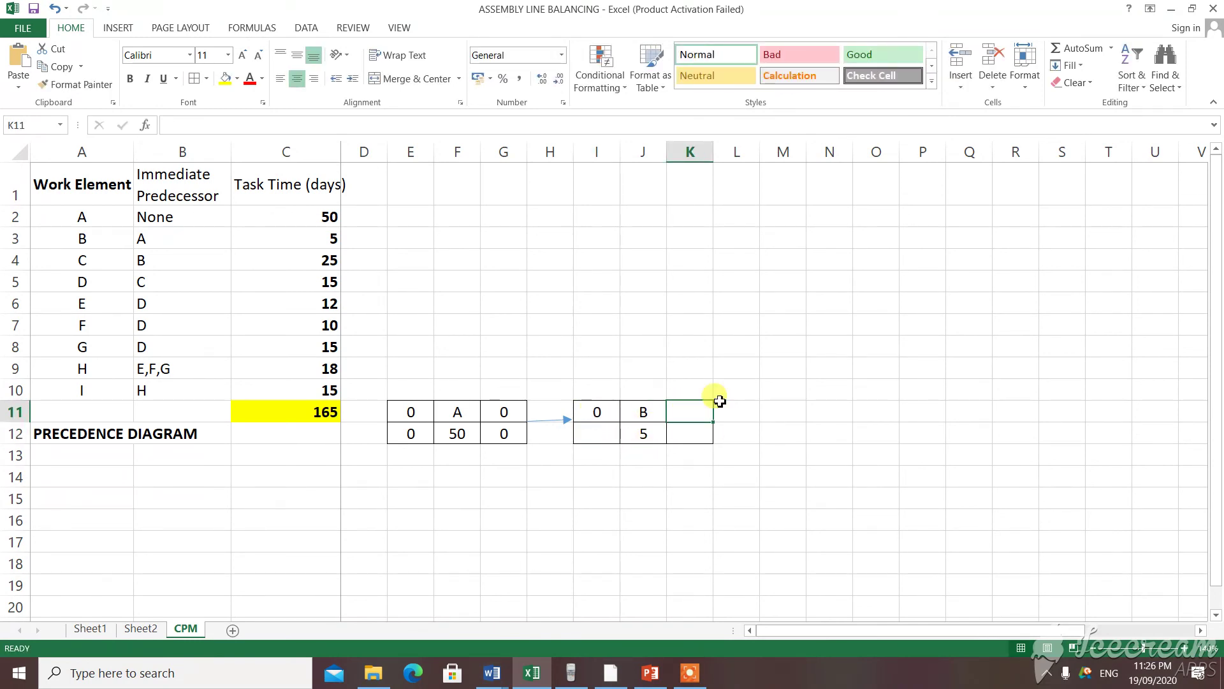
pyautogui.write('5')
pyautogui.press('Return')
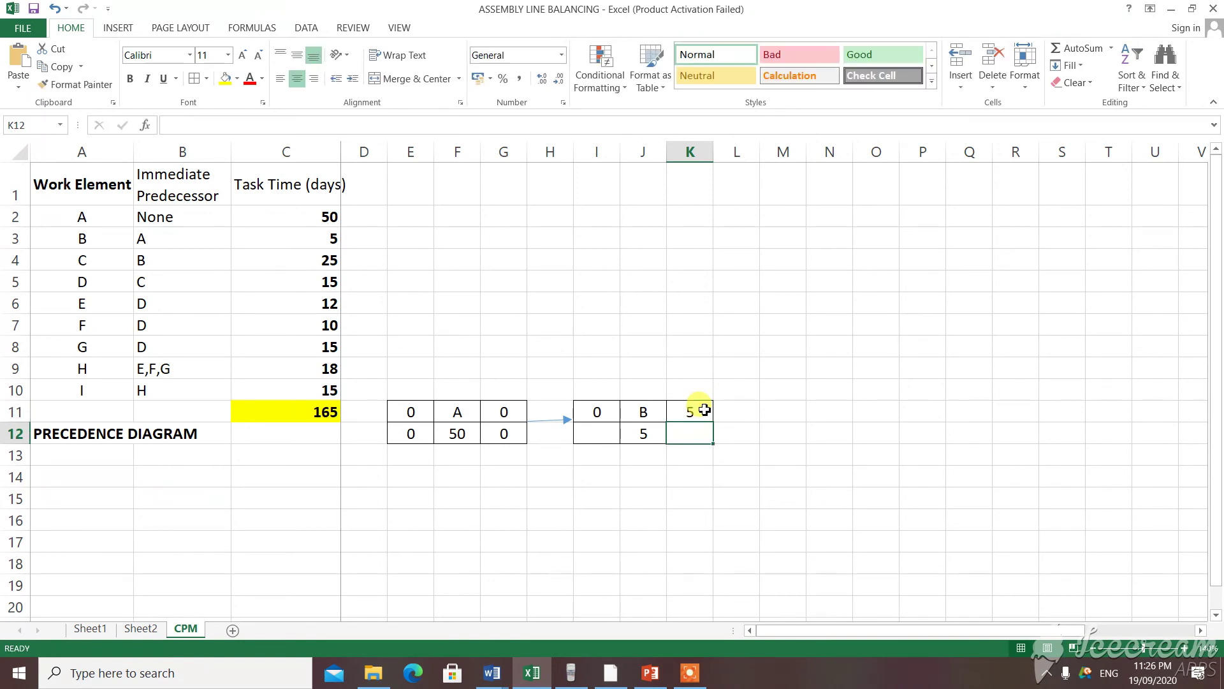